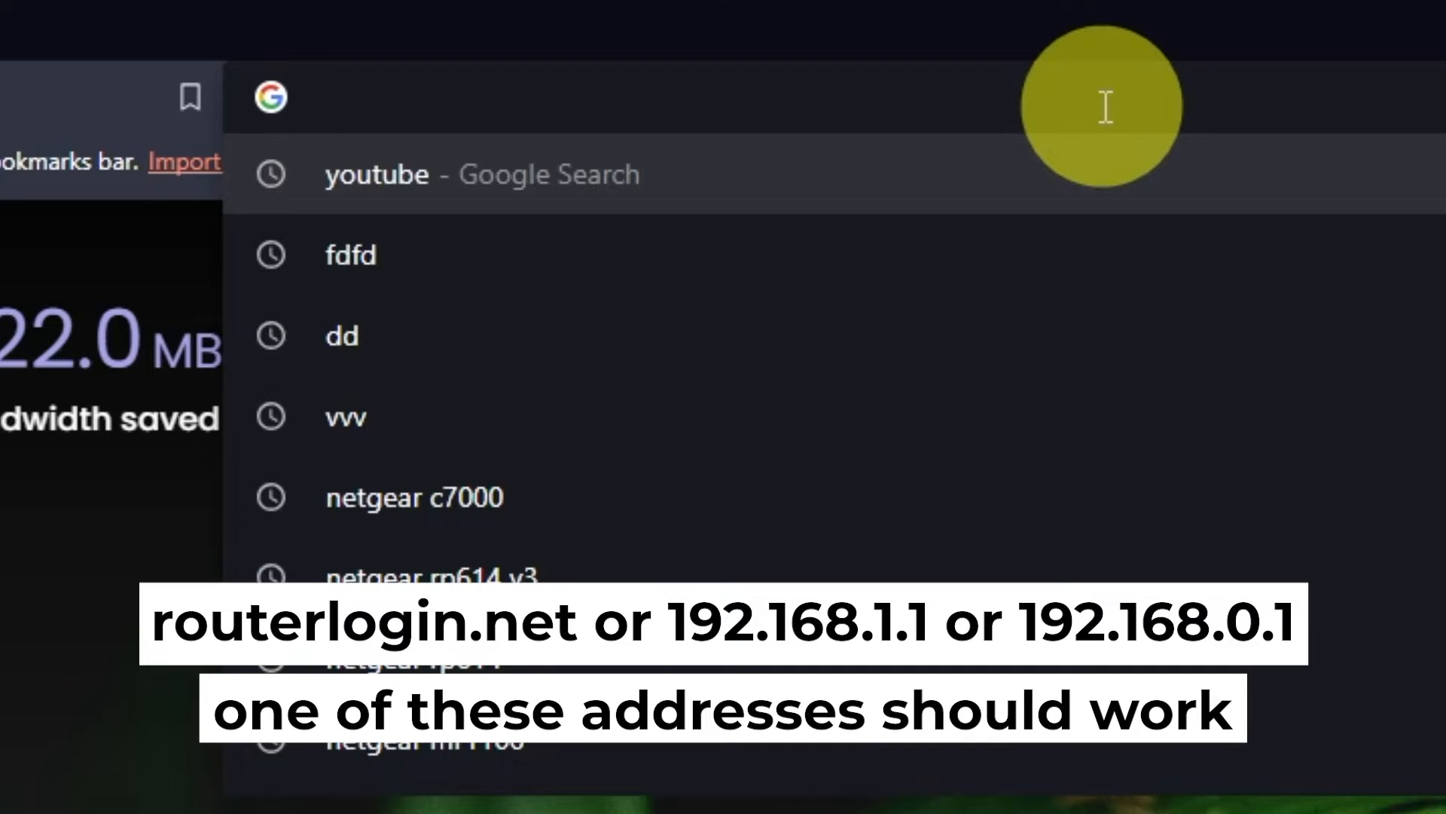
Open the router's setup page at 192.168.1.1 and agree to the NETGEAR service terms and conditions.
type("192.1")
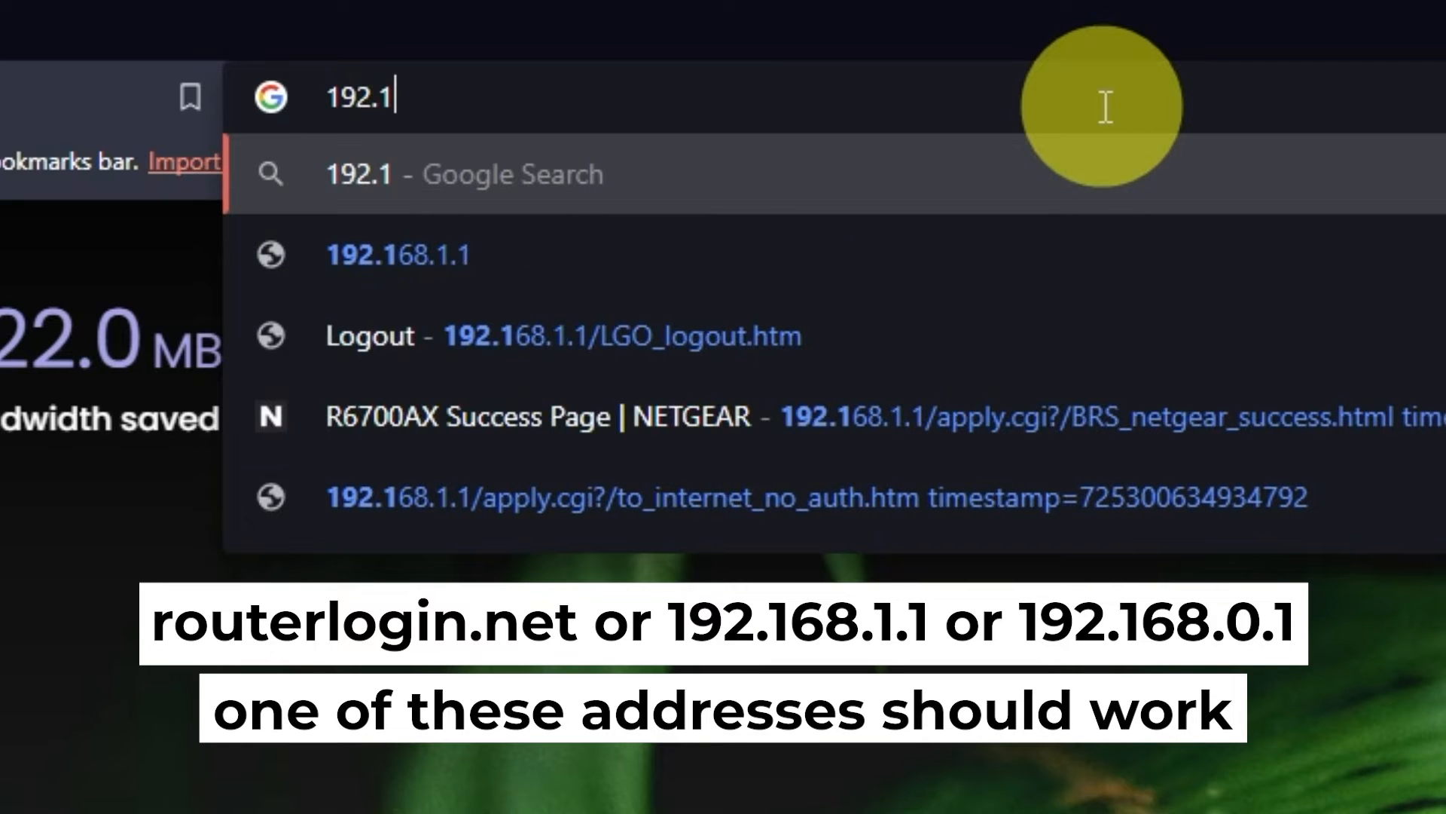
type("68.1.")
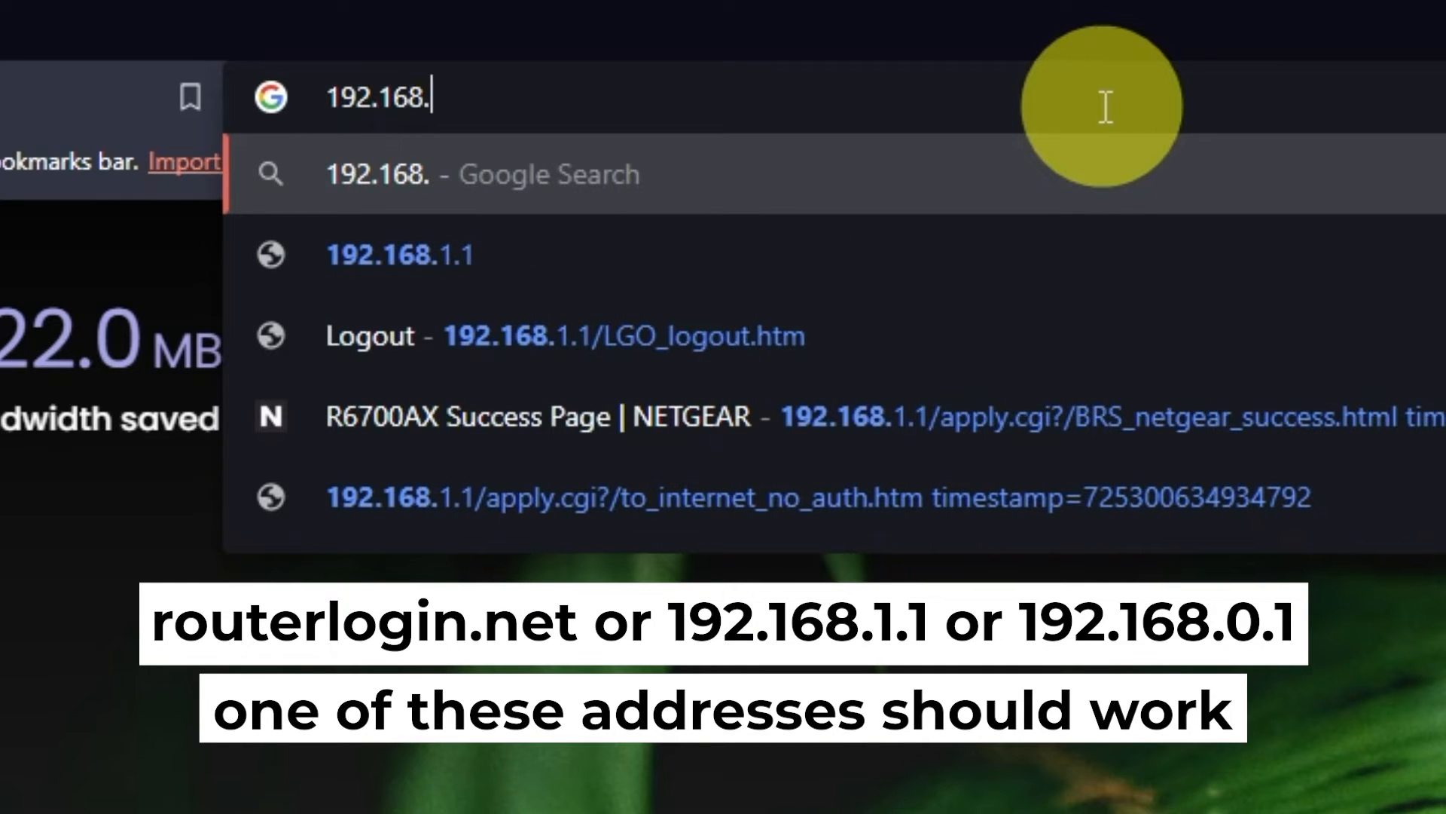
type("1")
key("Return")
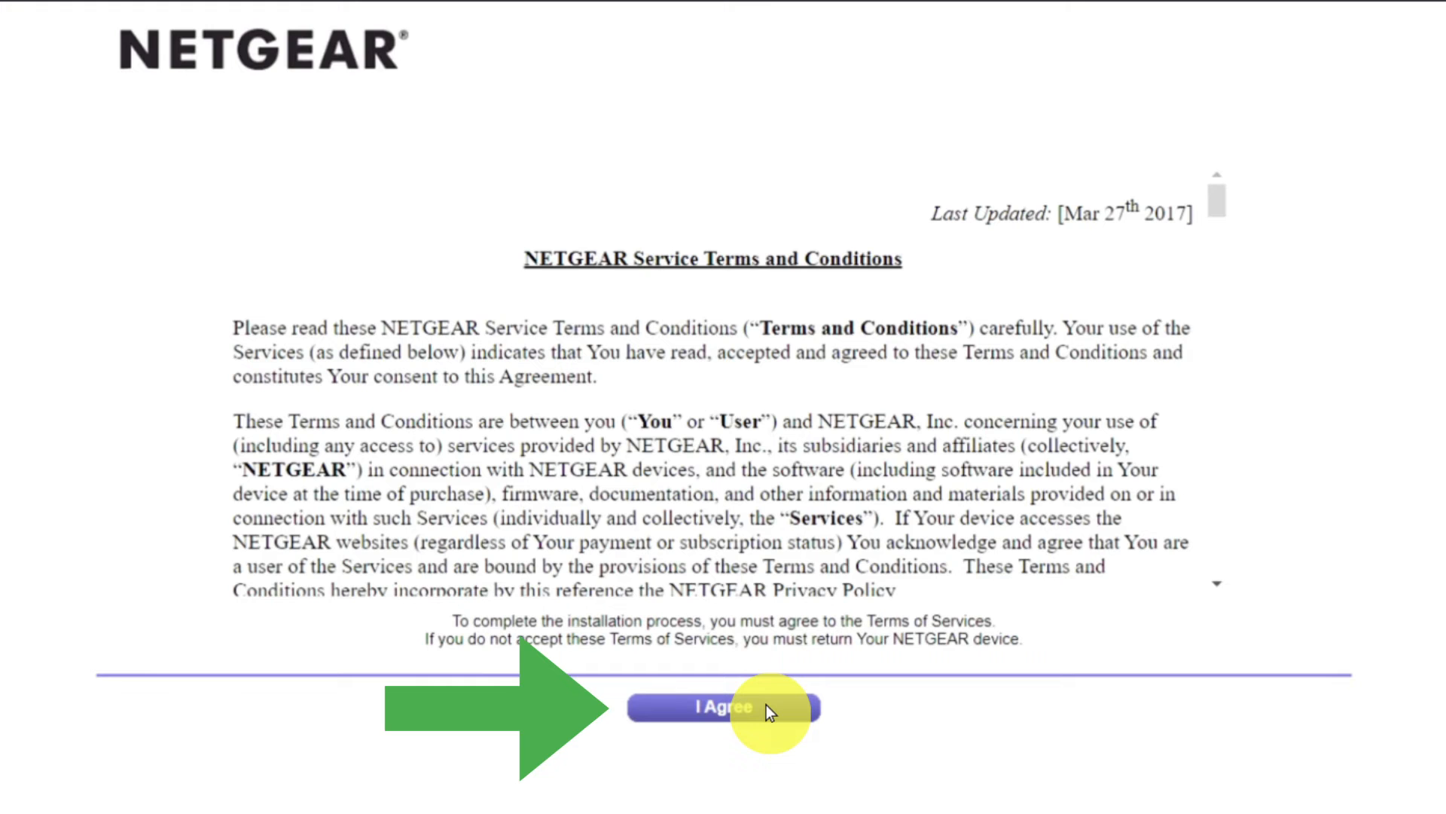
left_click(766, 708)
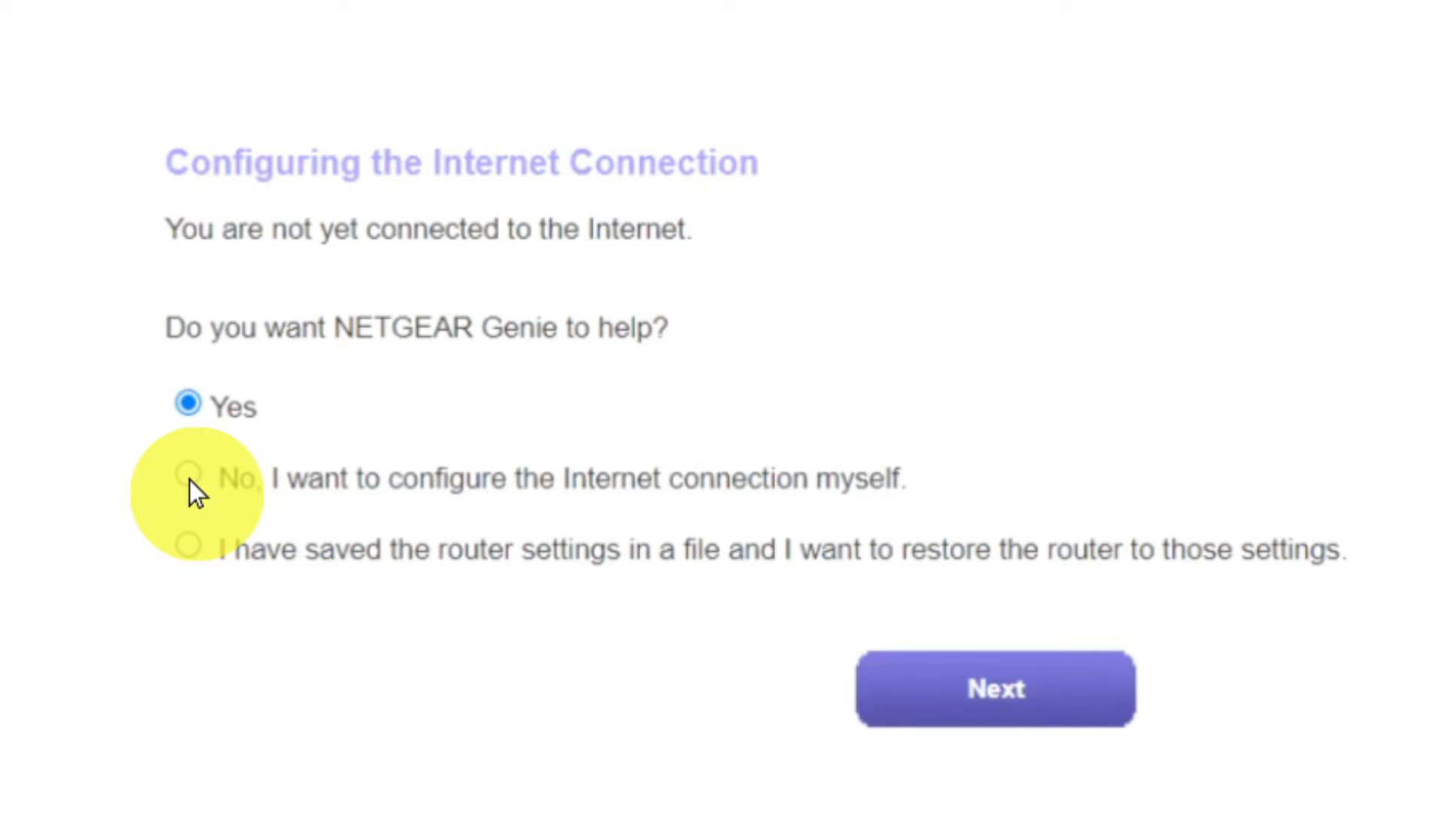
Choose to configure the Internet connection yourself instead of using NETGEAR Genie, and confirm the choice.
left_click(188, 478)
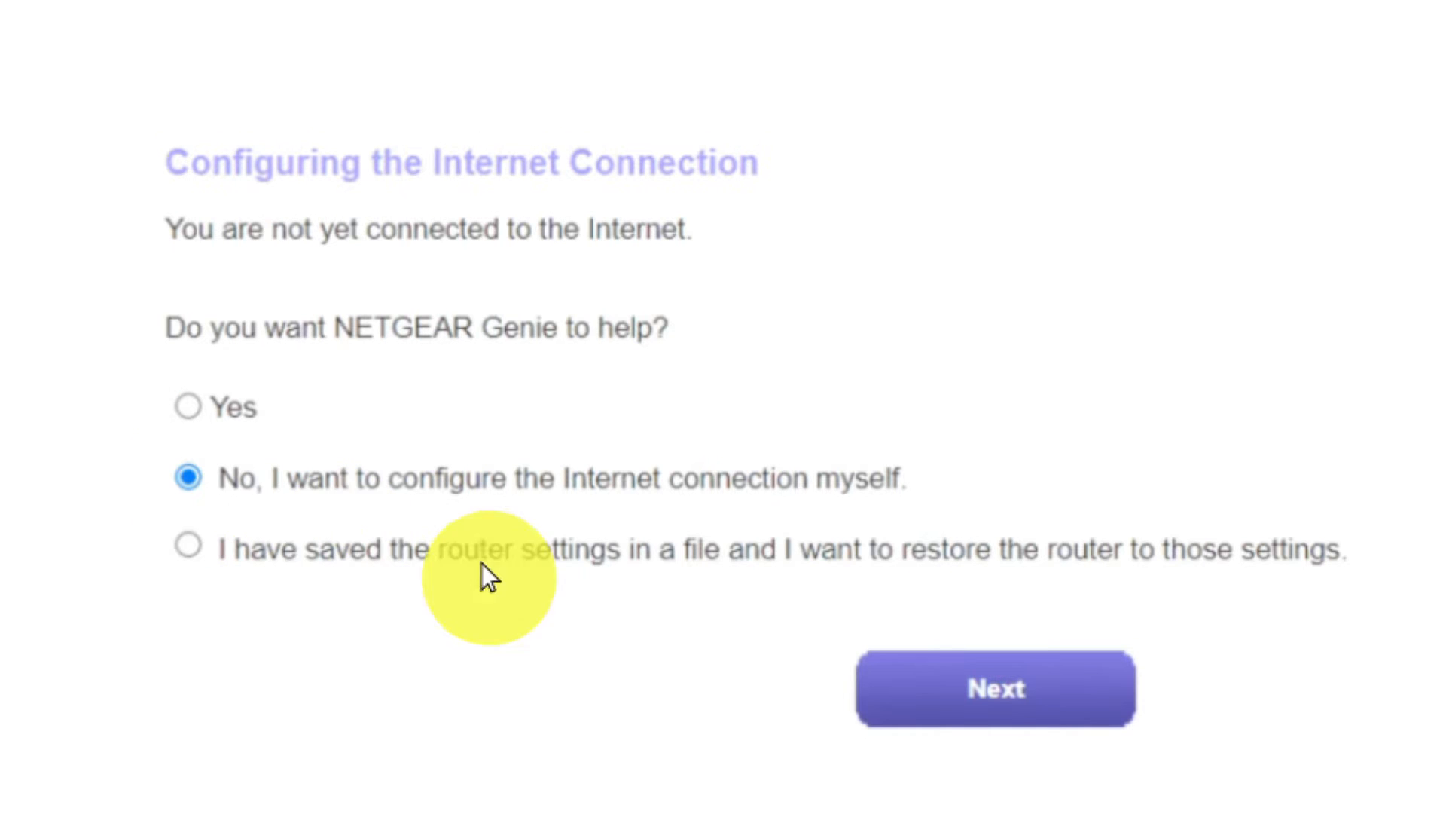
left_click(919, 689)
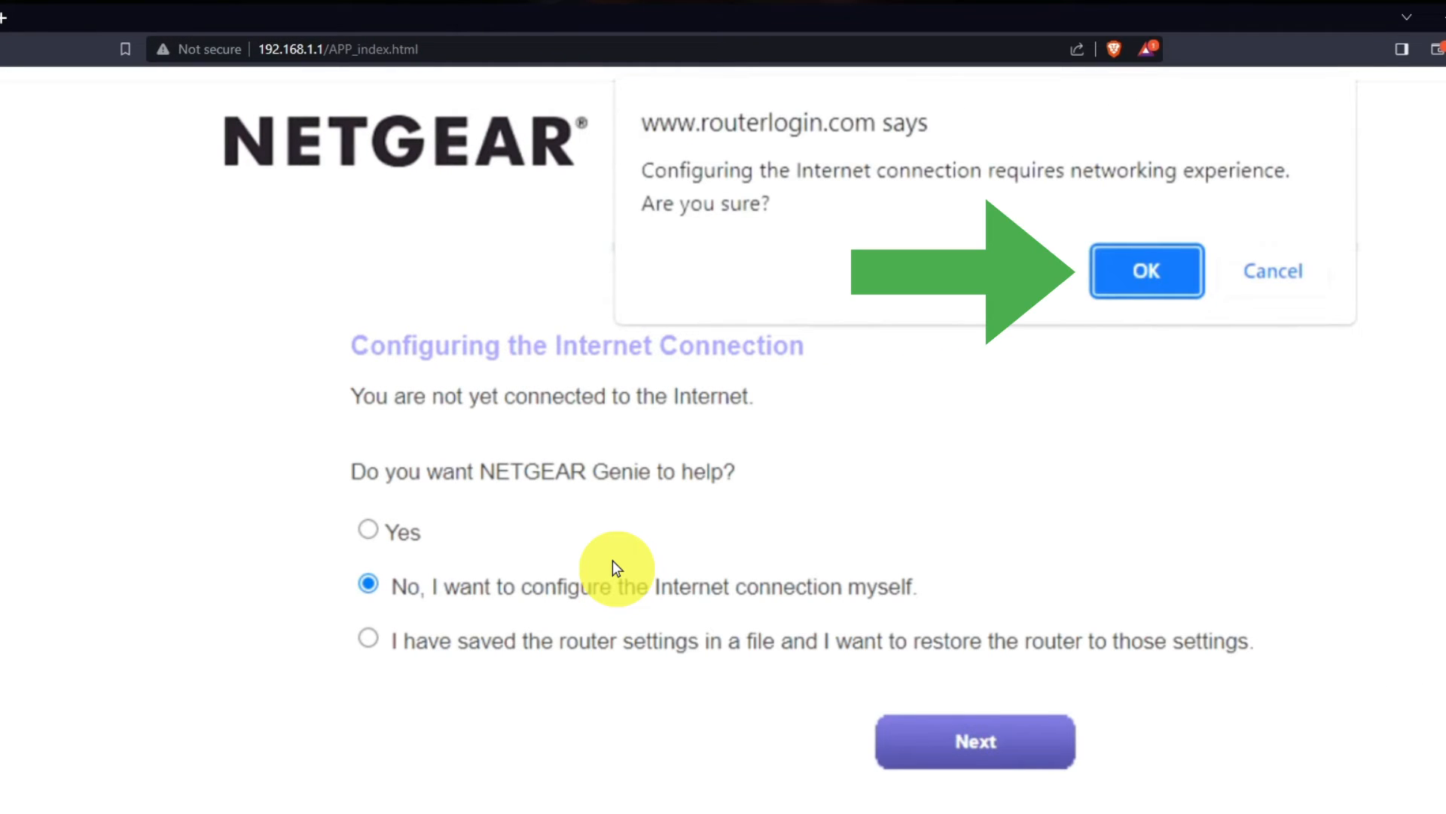
left_click(1129, 273)
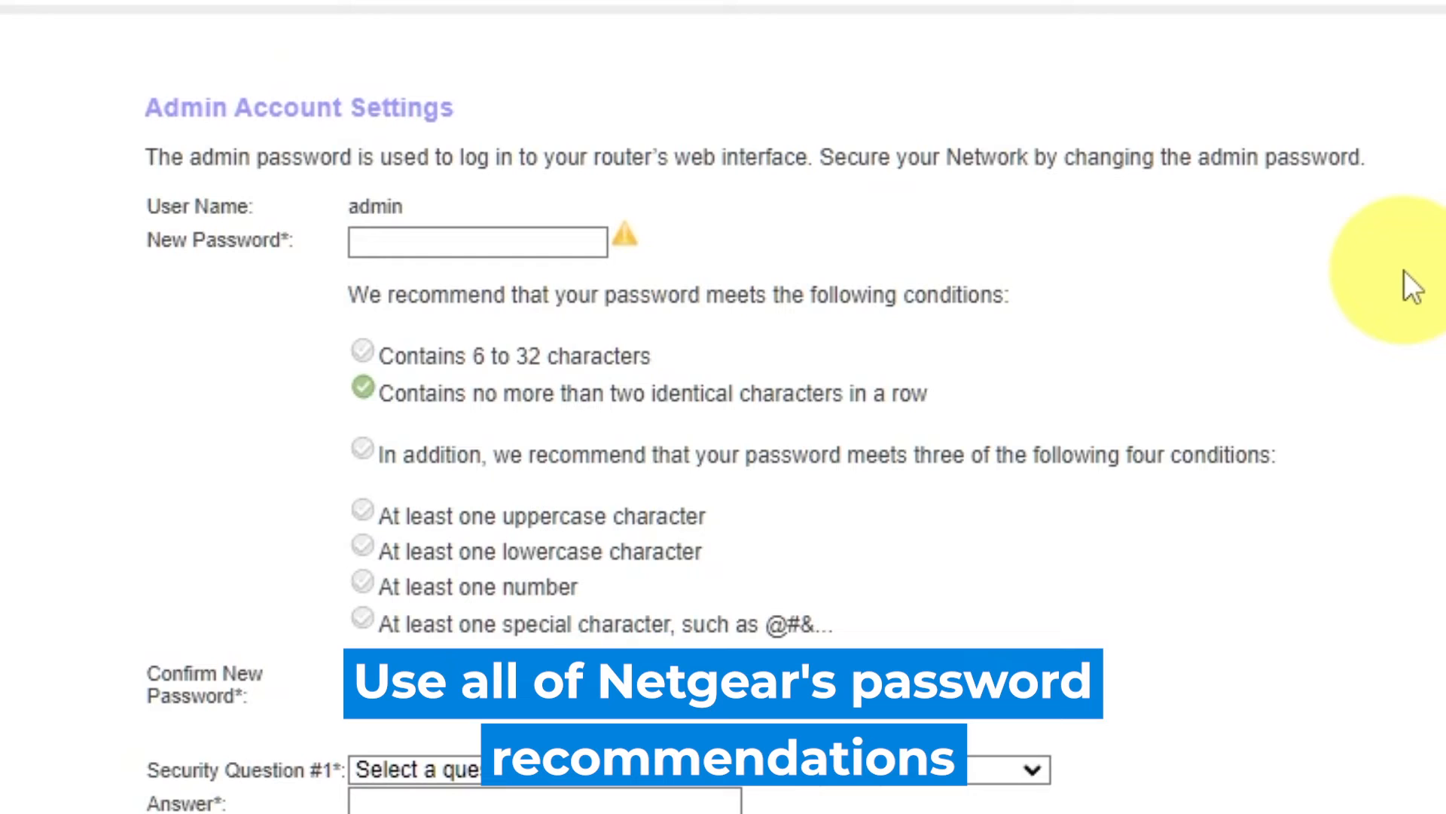
Enter a new admin account password for the router and repeat it in the confirmation field.
left_click(449, 235)
type("a")
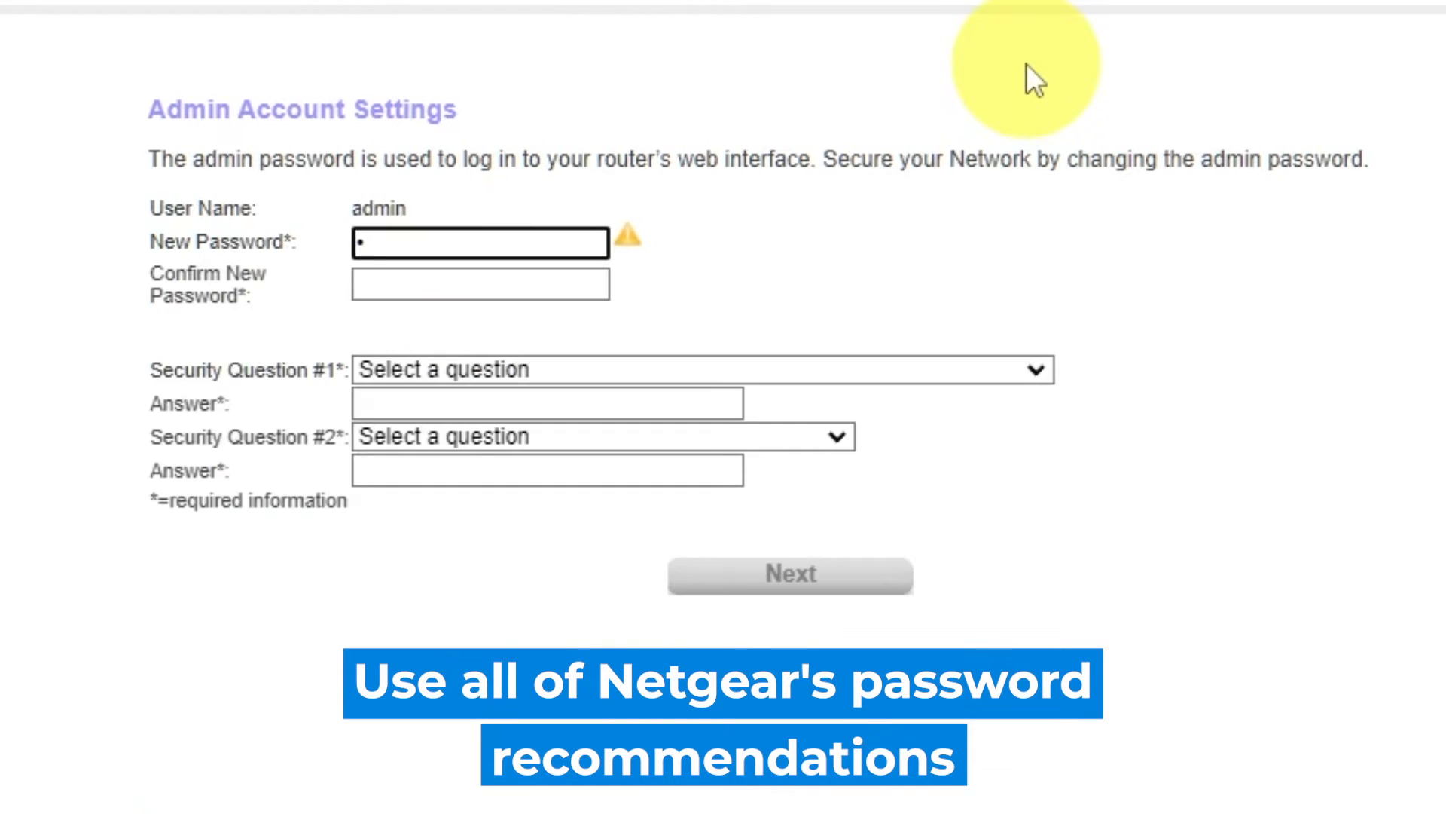
type("aaaaaaaa")
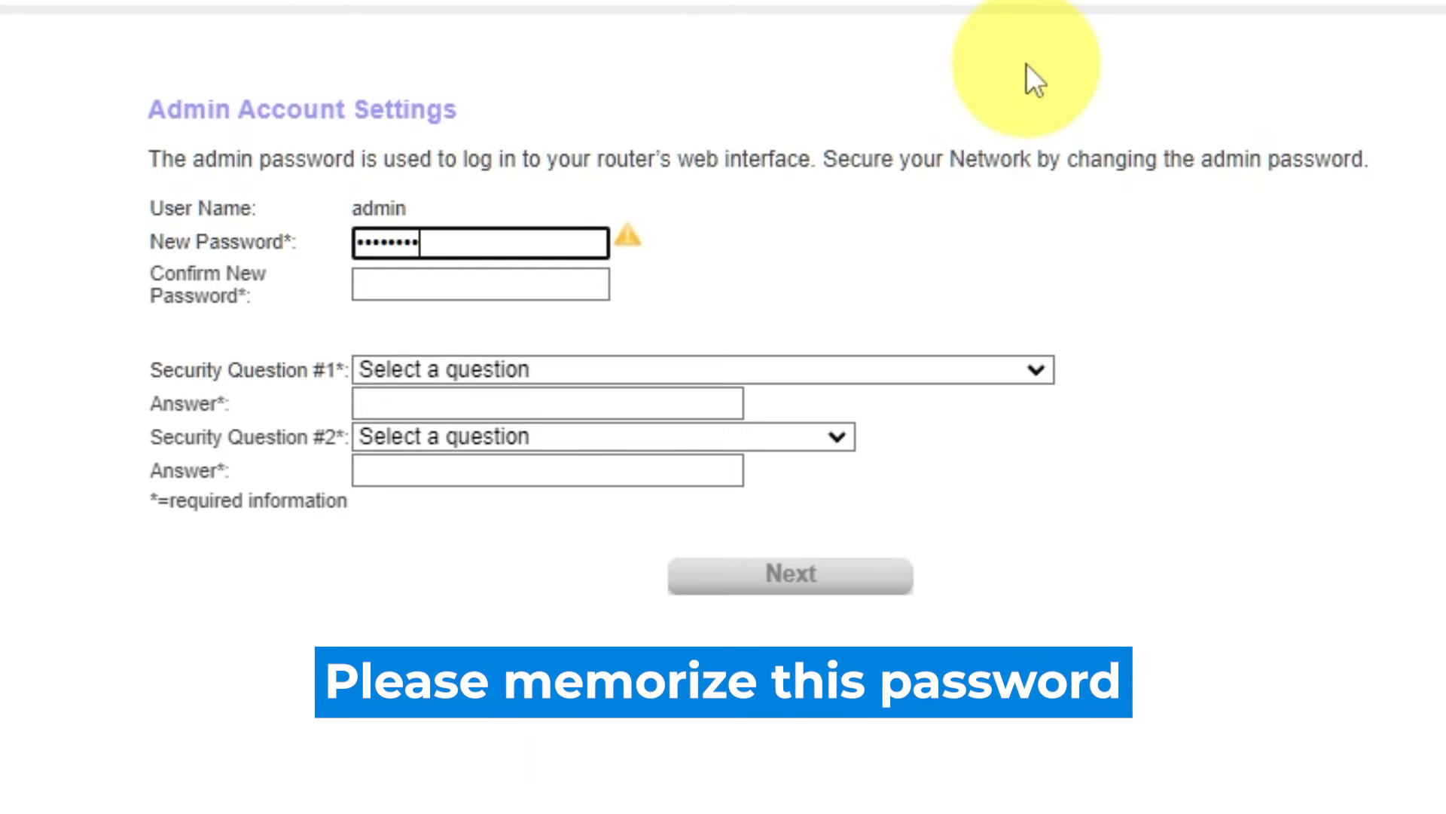
type("aa")
left_click(532, 285)
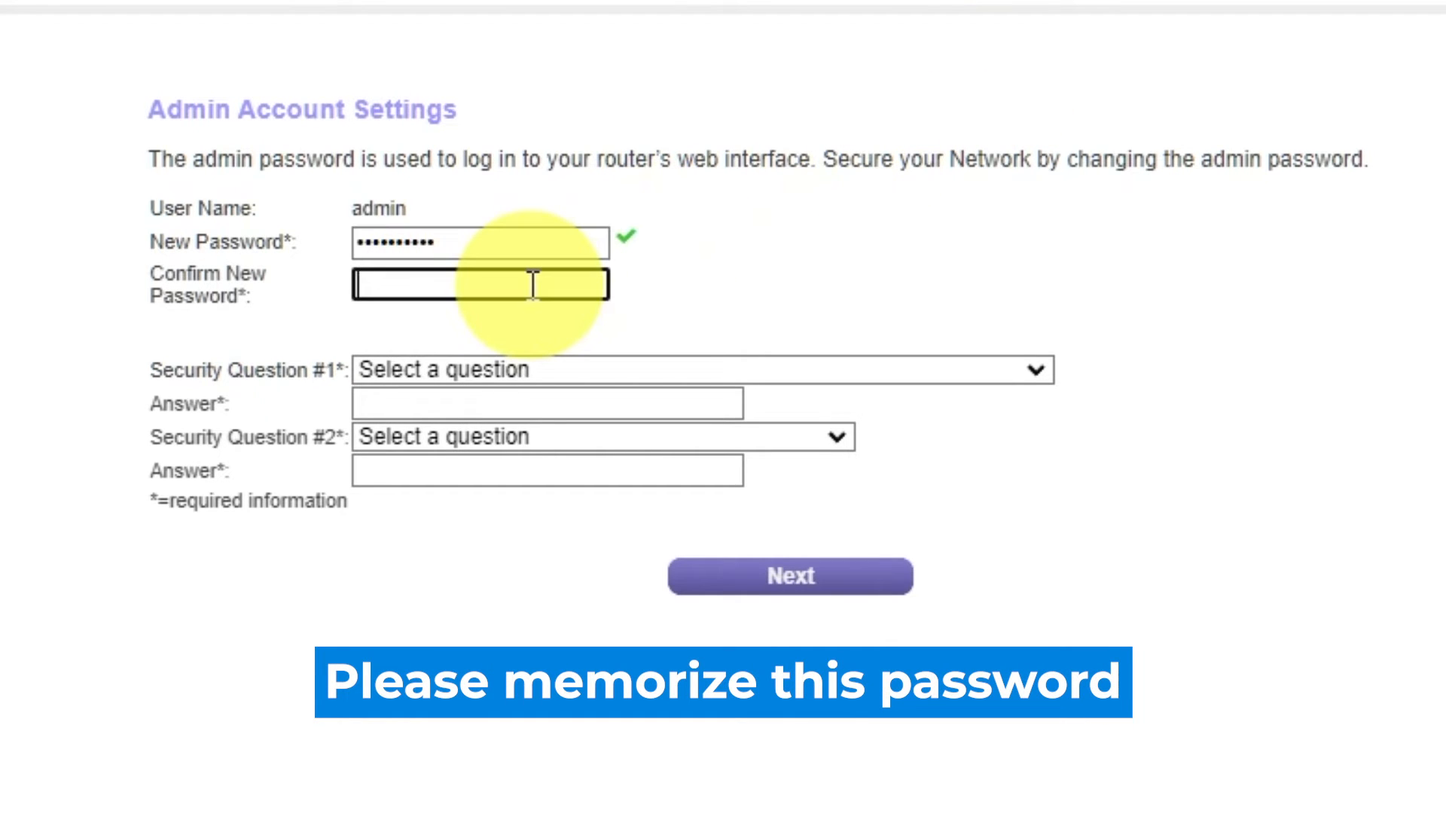
type("aaaaaaaaaa")
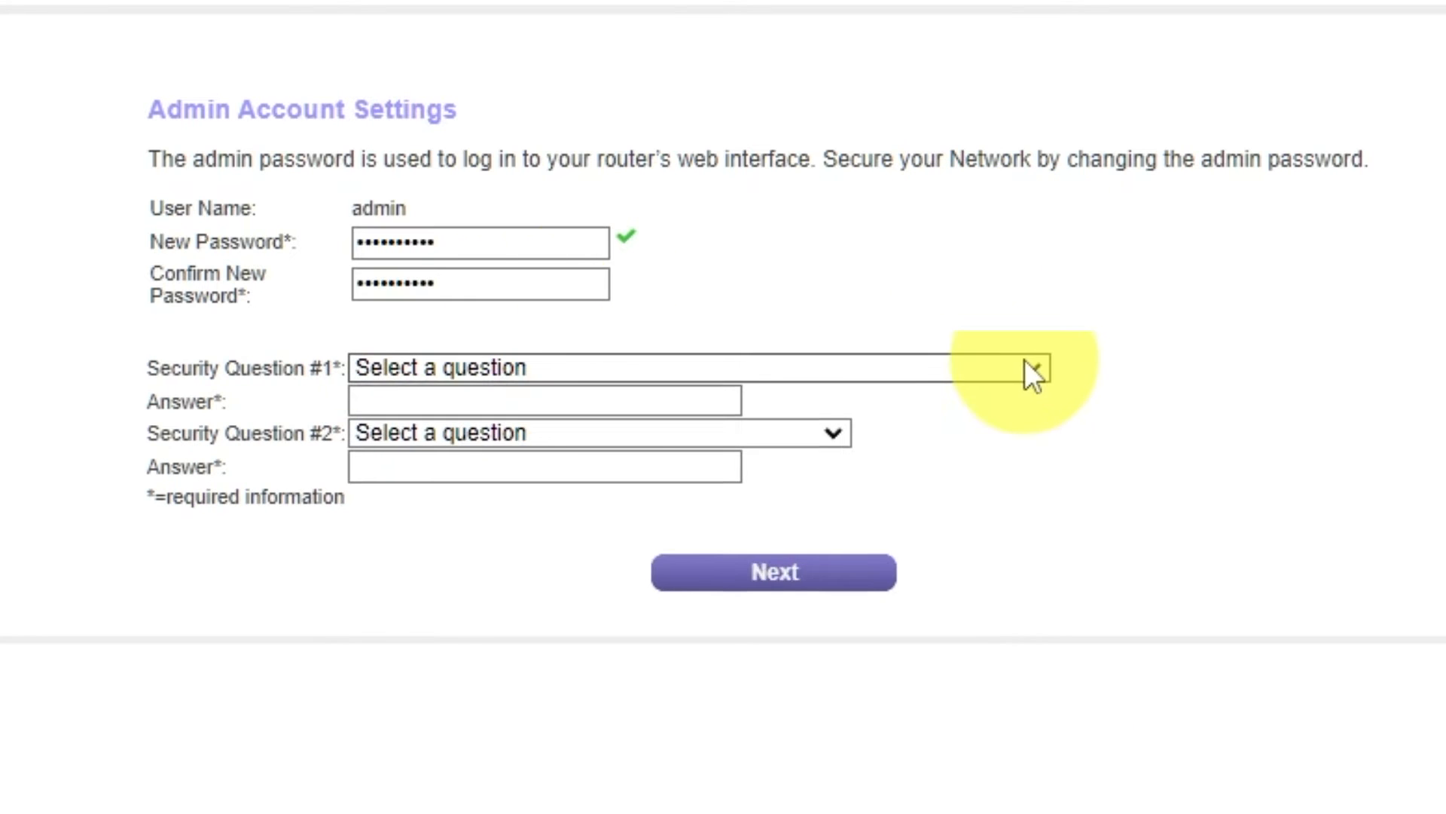
Answer the security questions about the first school attended and the father's birth city, and submit the admin account settings.
left_click(1035, 371)
left_click(800, 455)
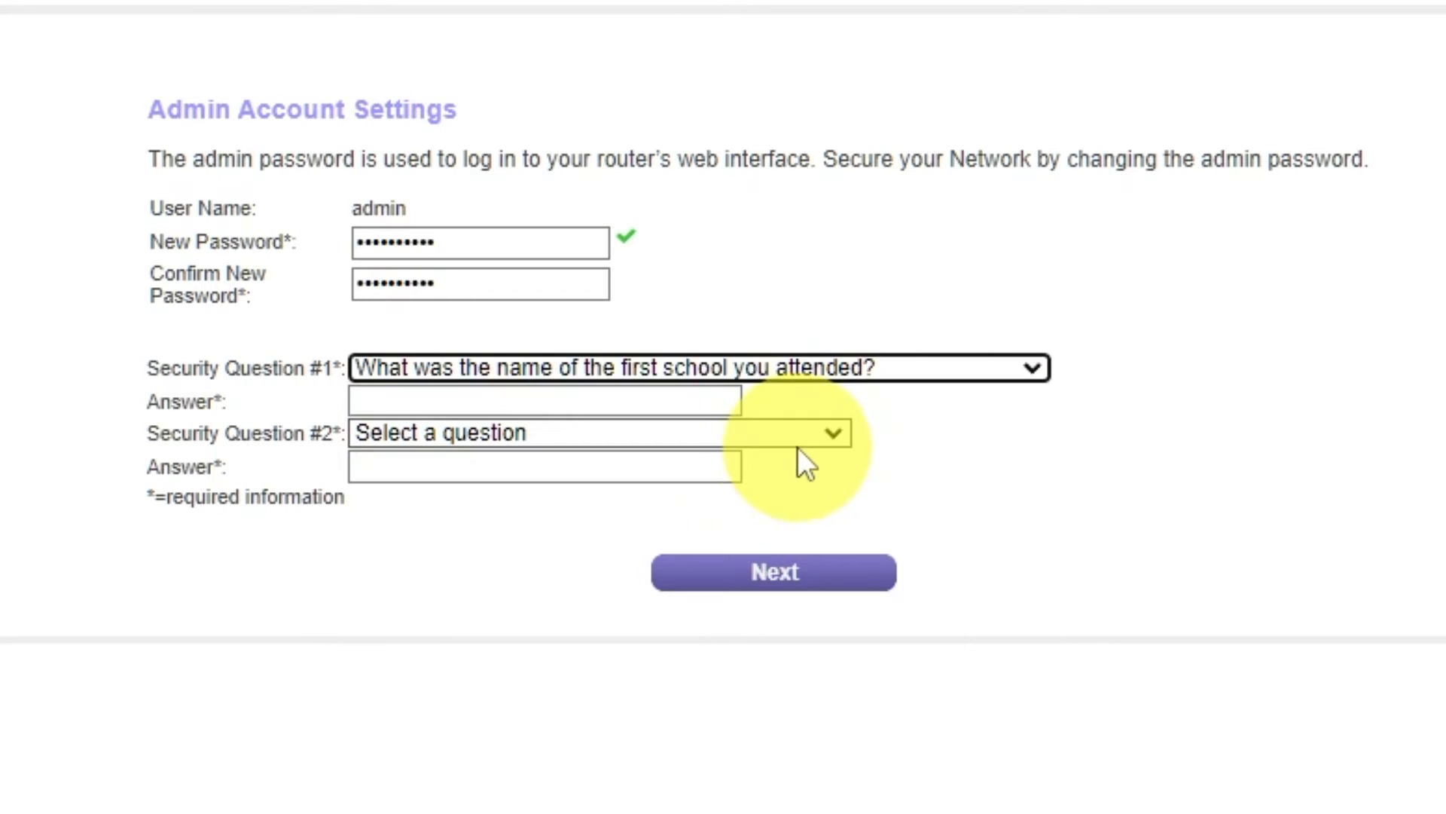
left_click(705, 401)
type("2010")
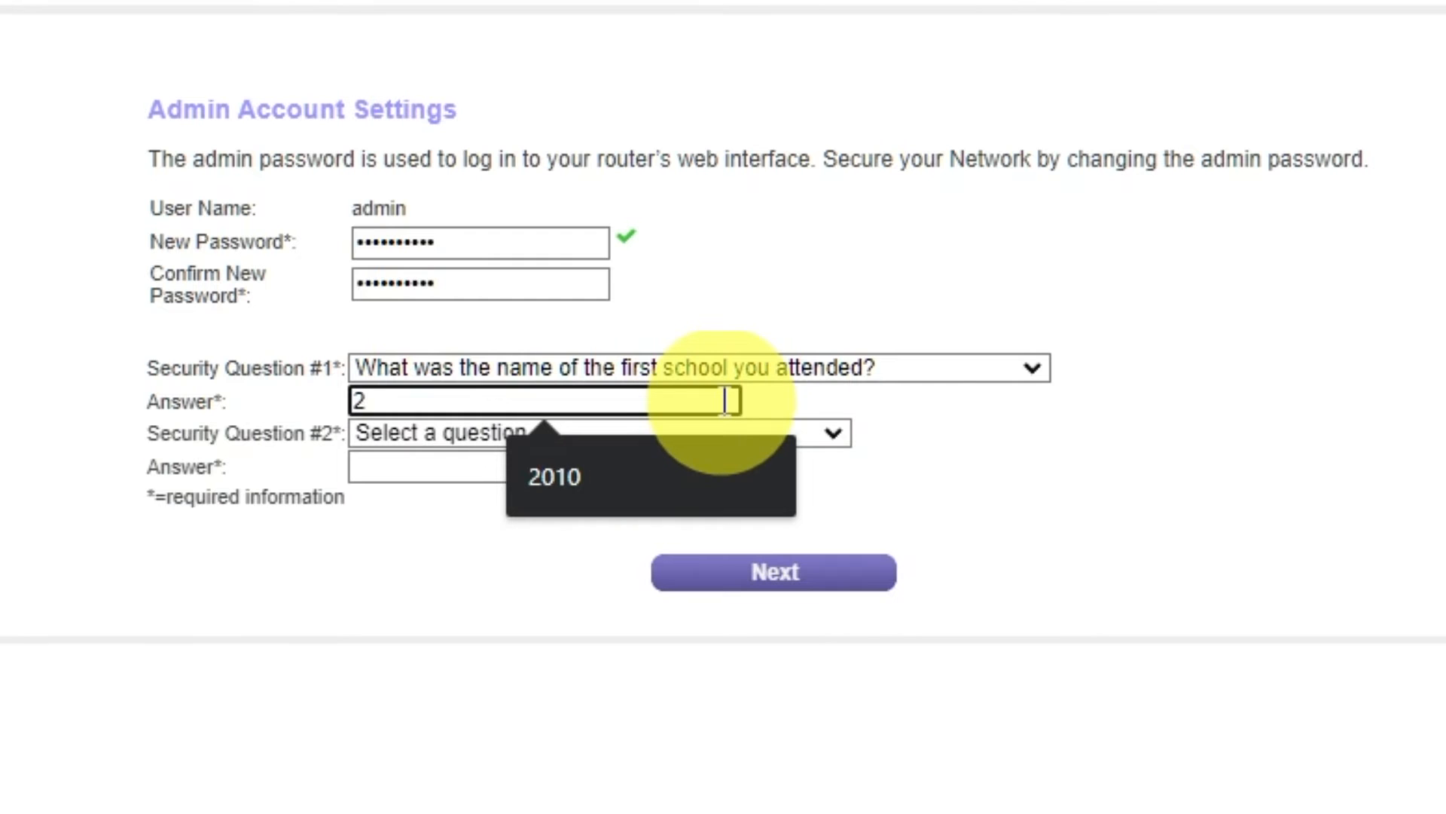
left_click(834, 437)
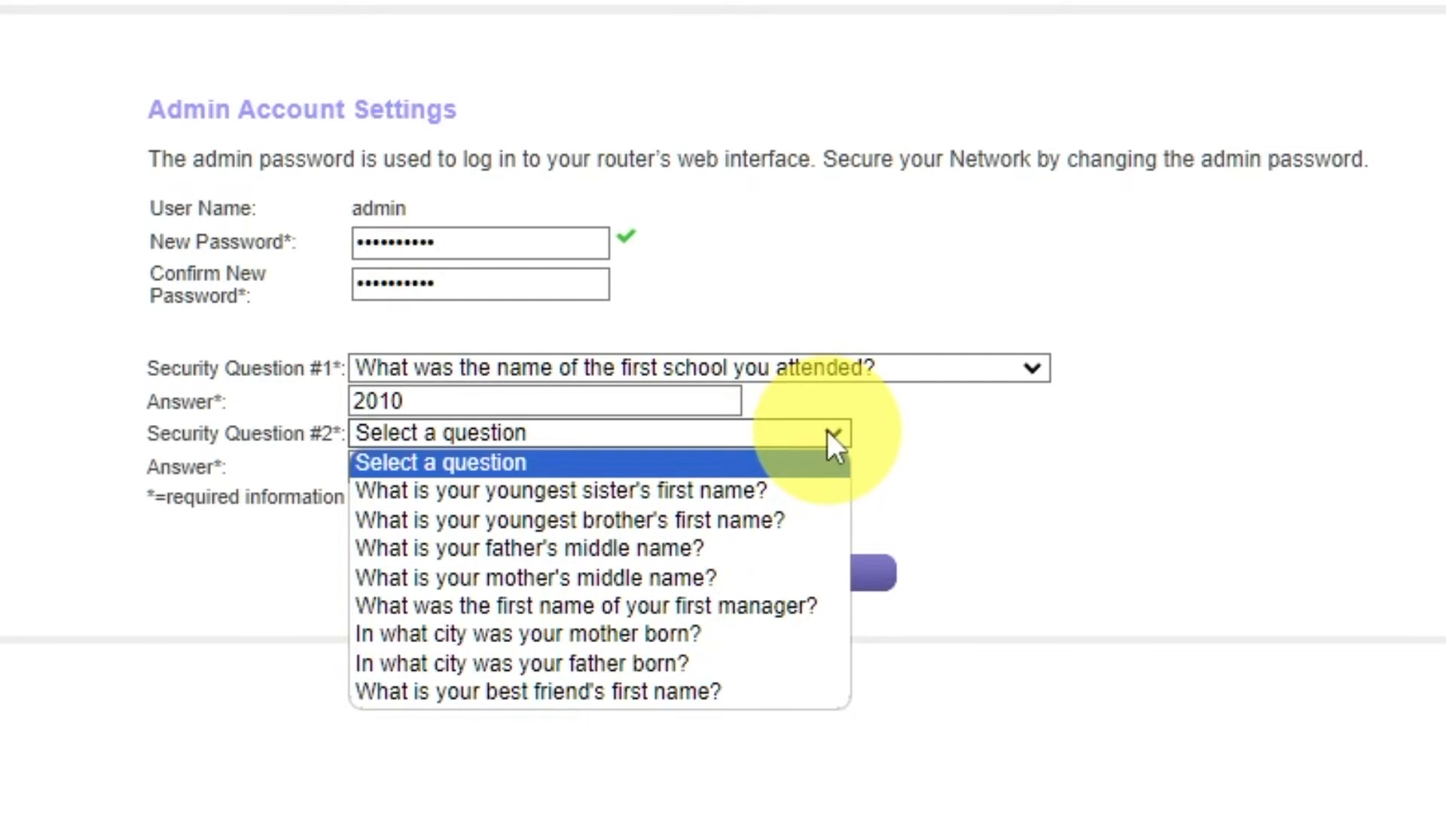
left_click(741, 663)
left_click(672, 465)
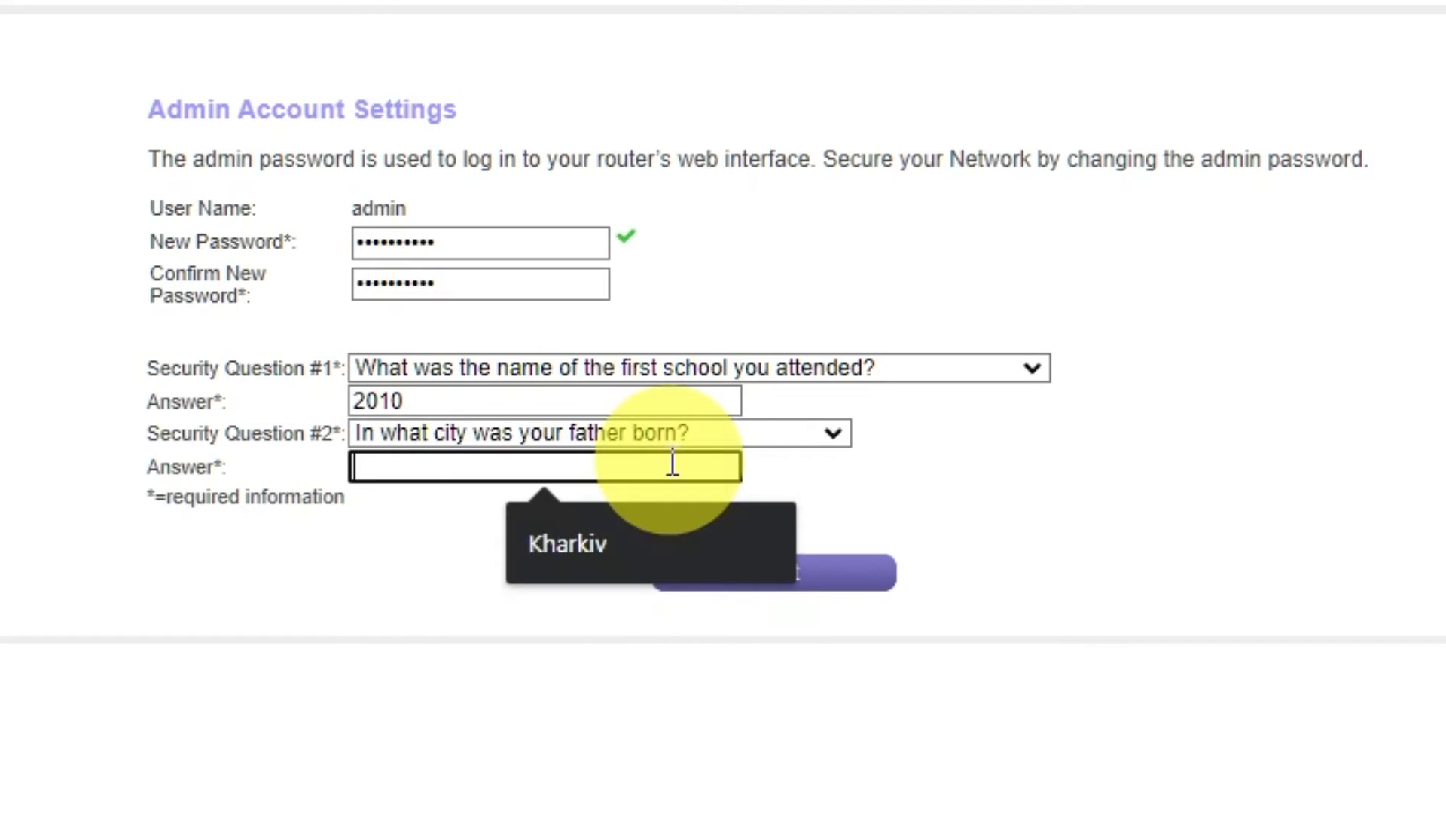
type("Kharkiv")
left_click(1055, 479)
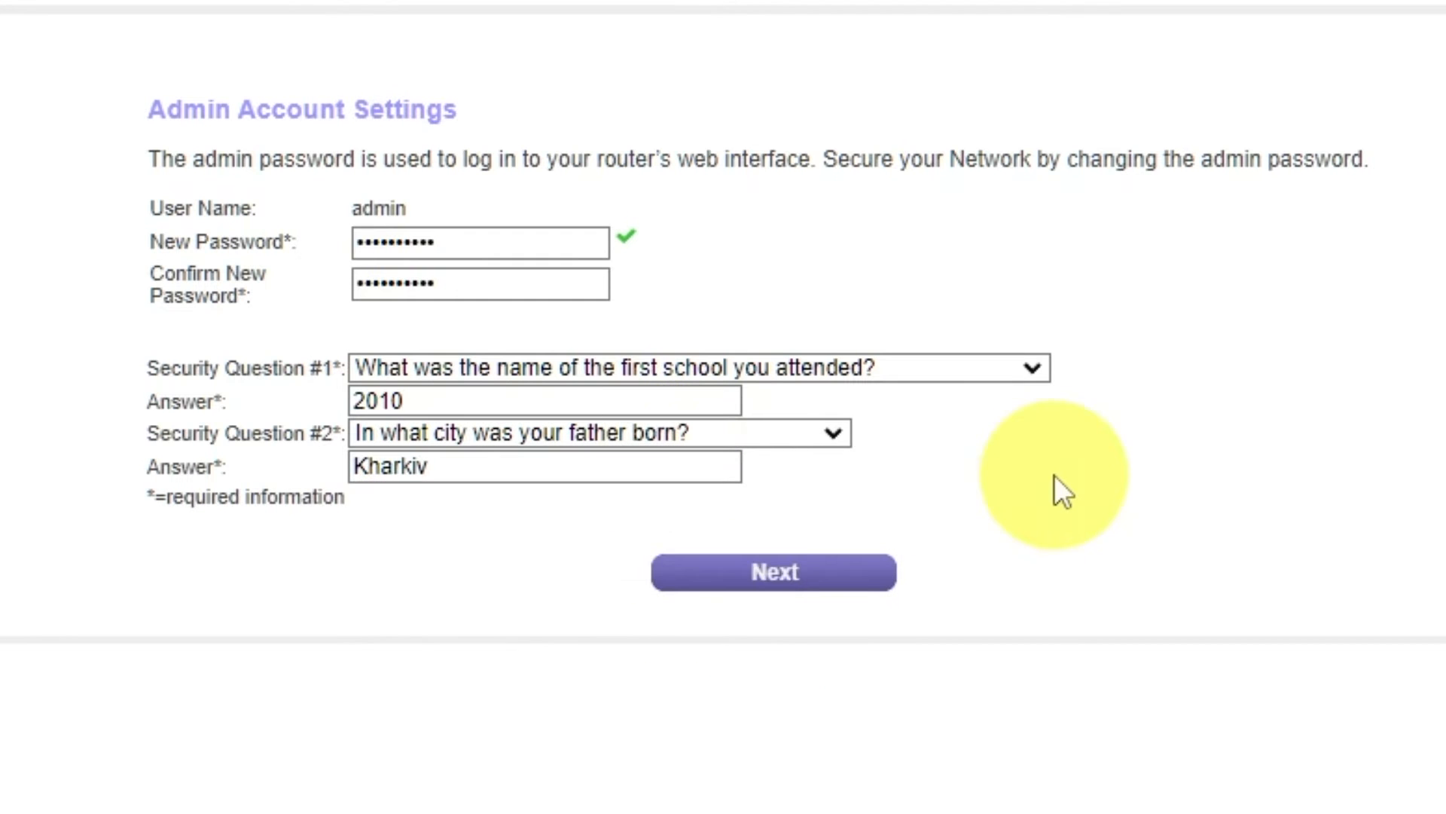
left_click(750, 596)
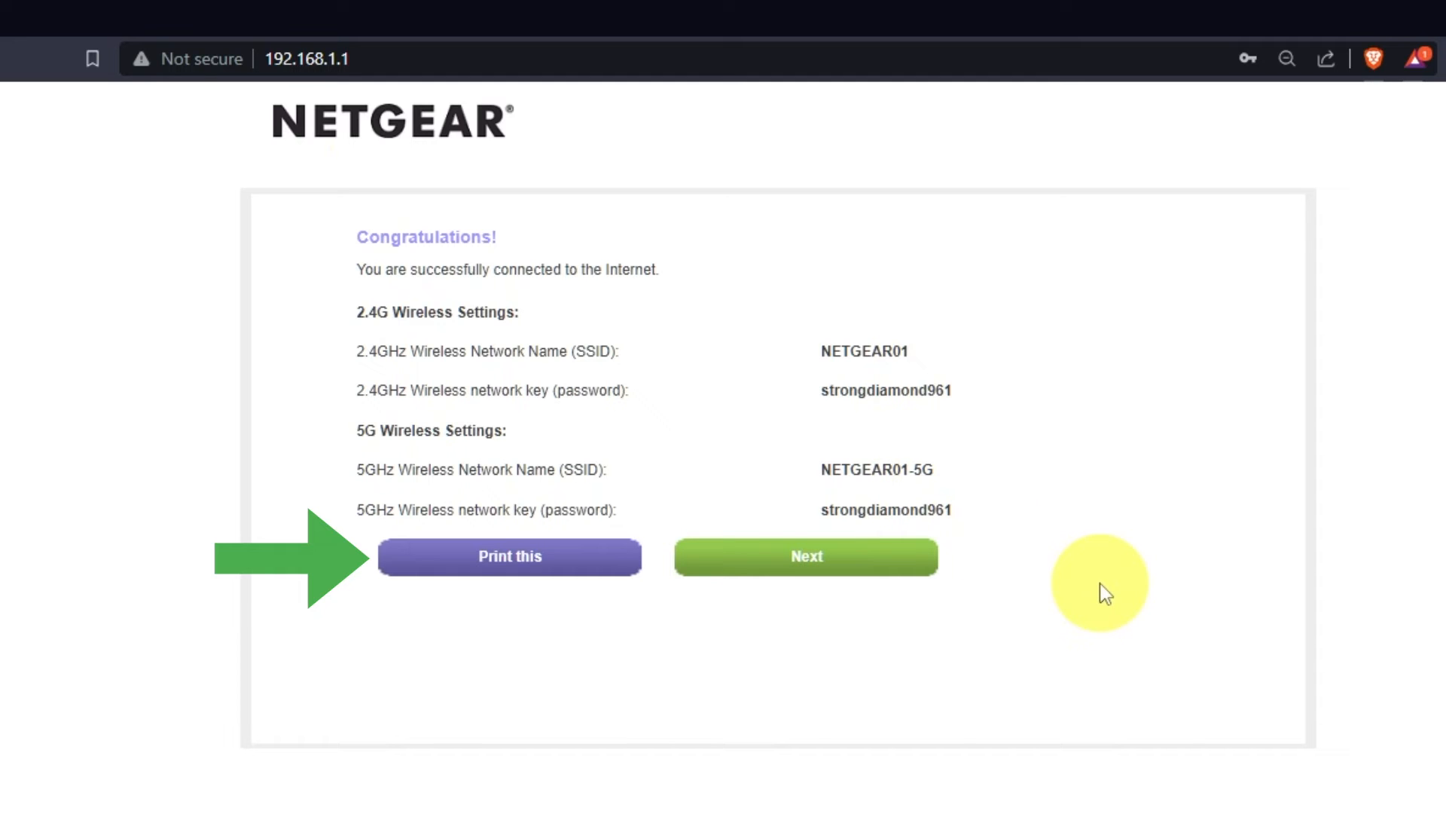
Accept the router firmware upgrade to V1.0.0.54 and finish the setup, closing the overlay on the final page.
left_click(888, 581)
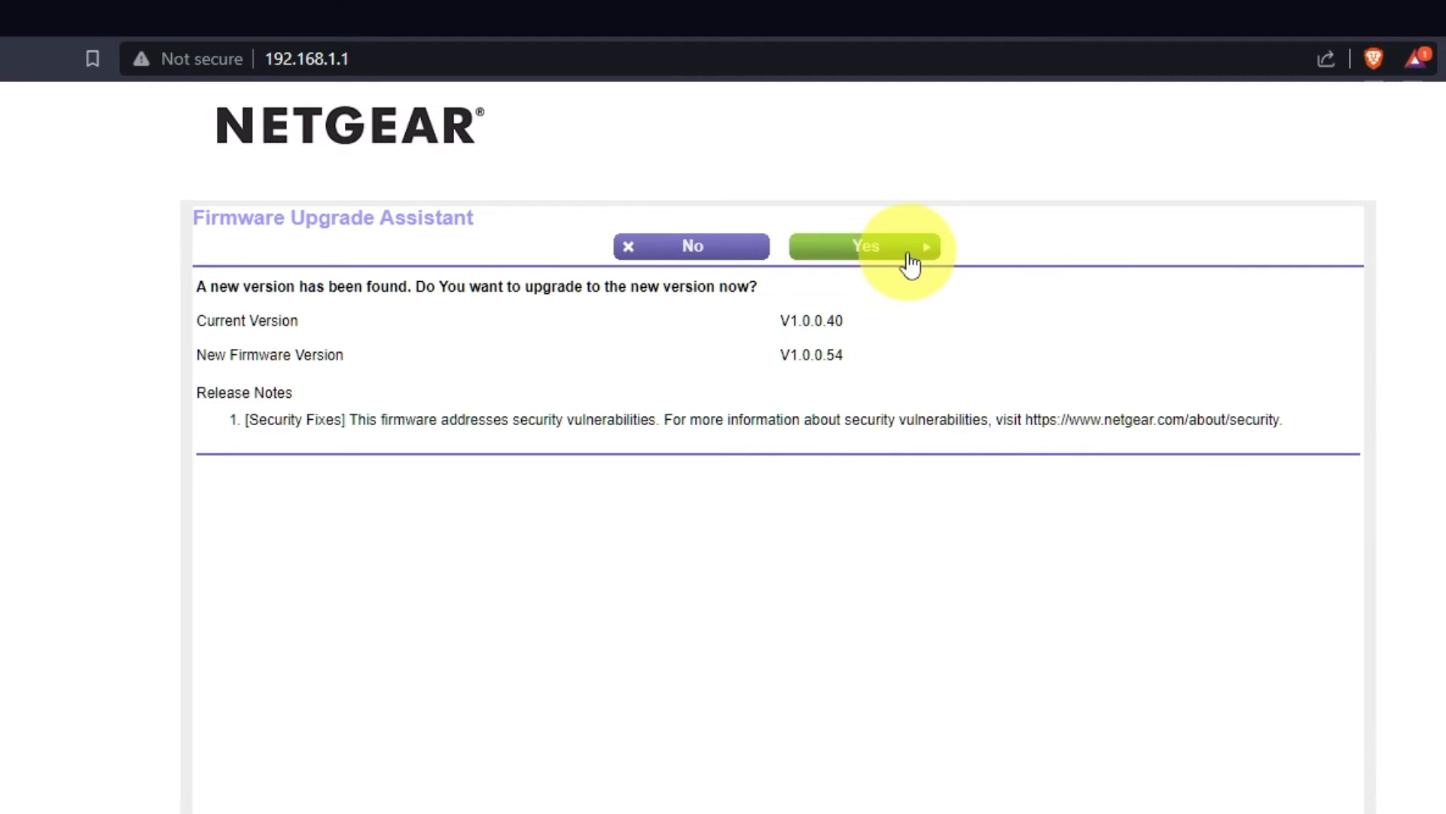
left_click(909, 260)
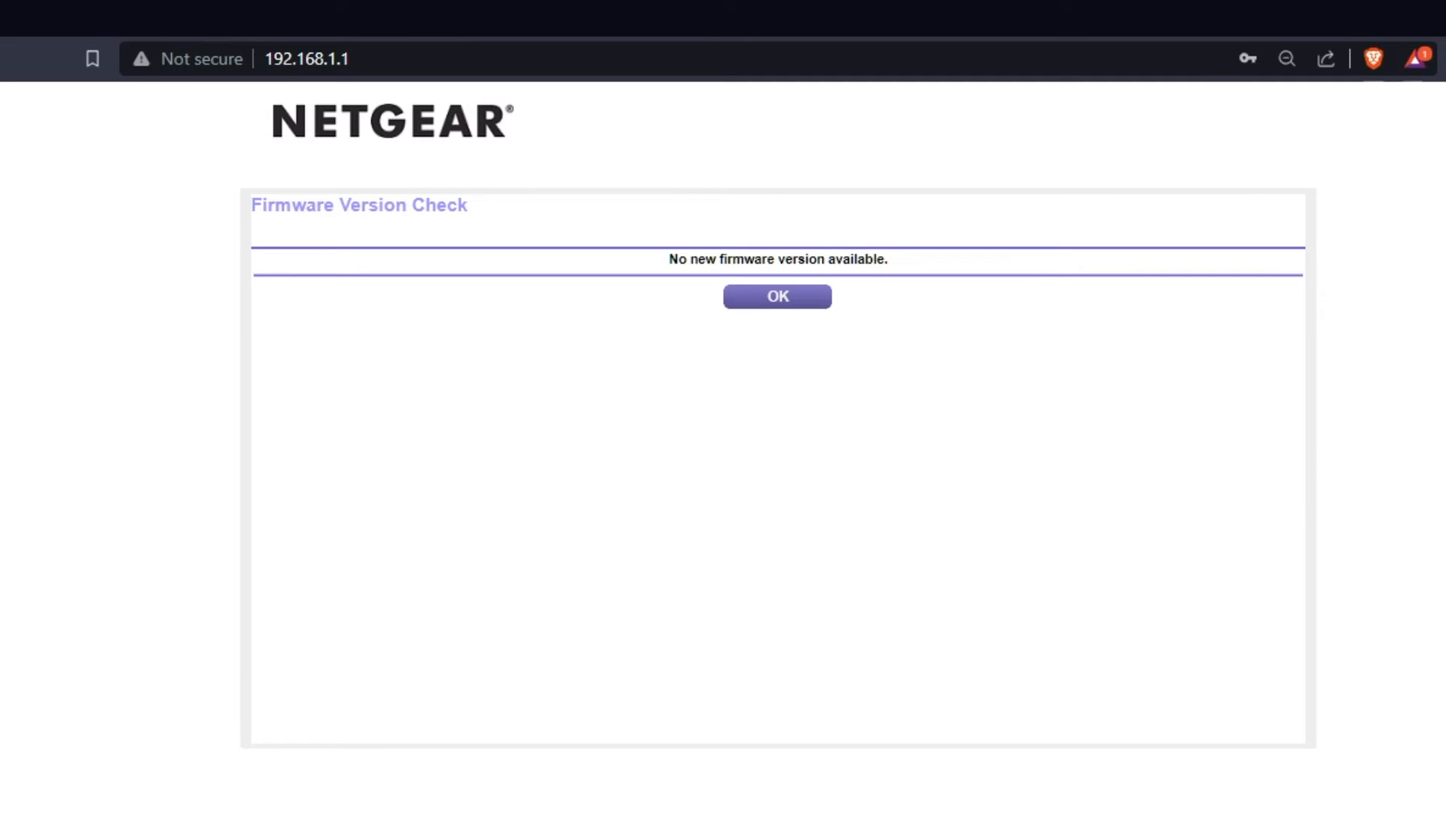
left_click(778, 297)
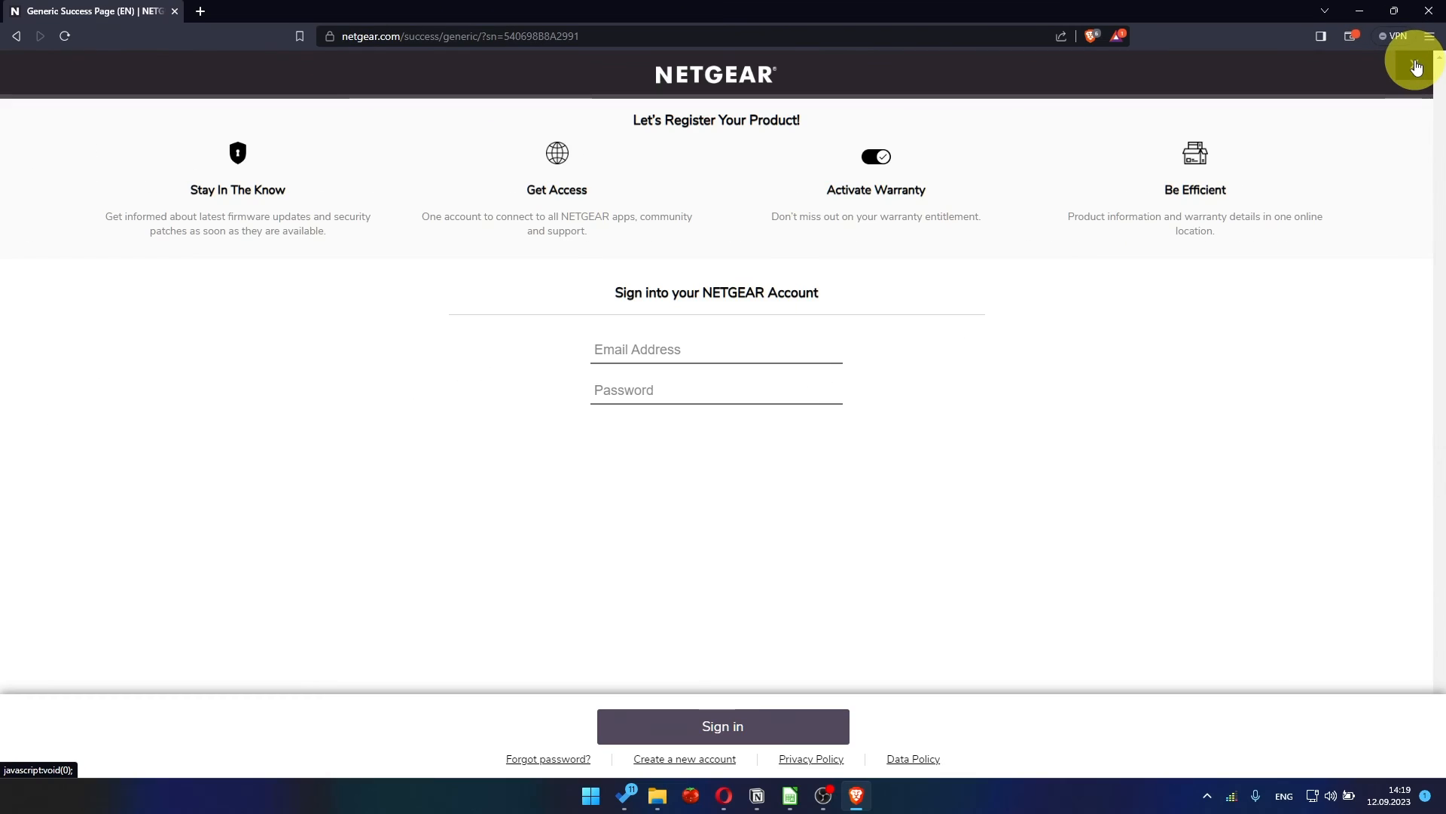
left_click(1417, 66)
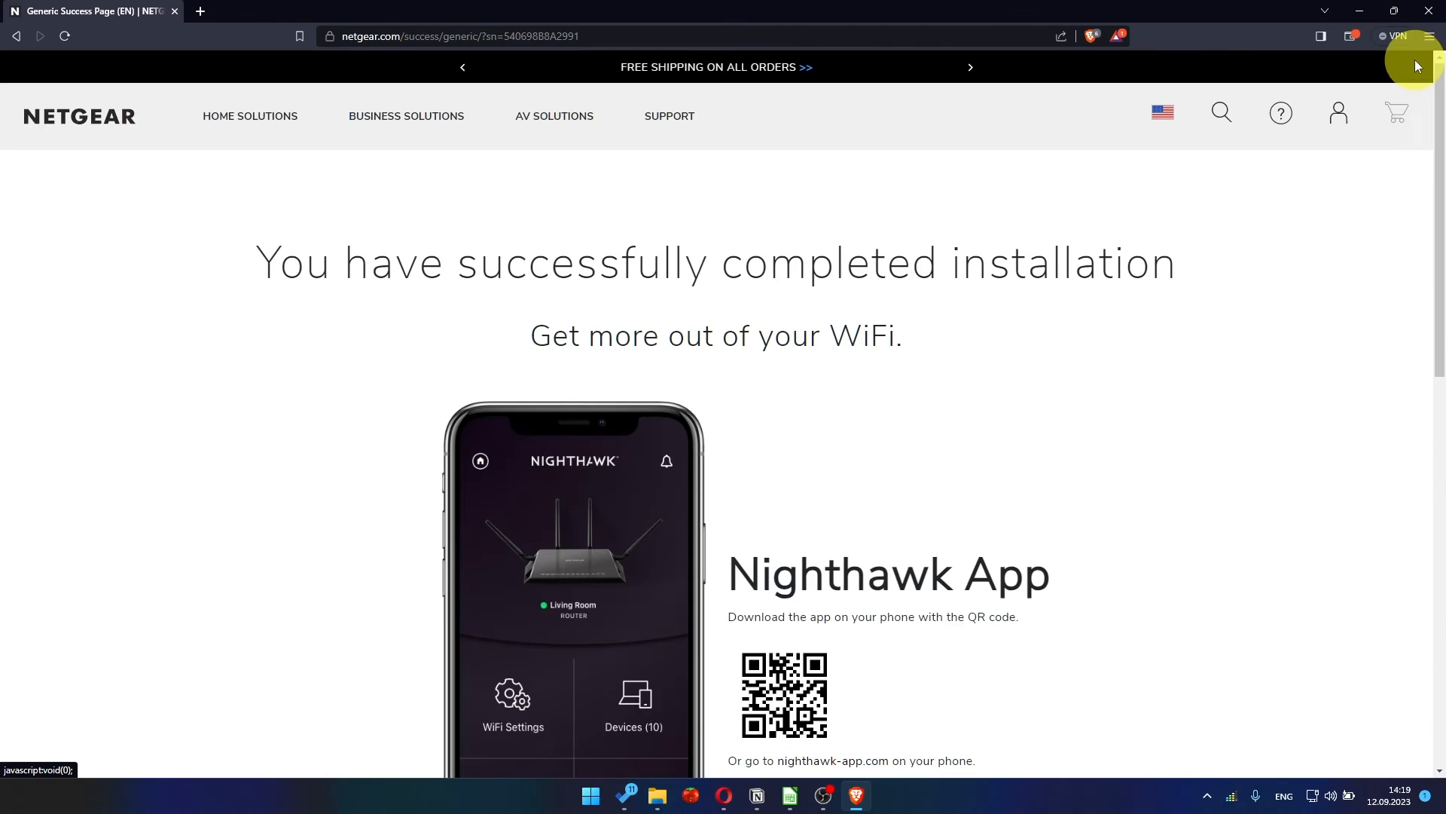
Open 192.168.1.1 again and sign in to the router as admin with the admin account password.
left_click(700, 36)
type("192.168.1.1")
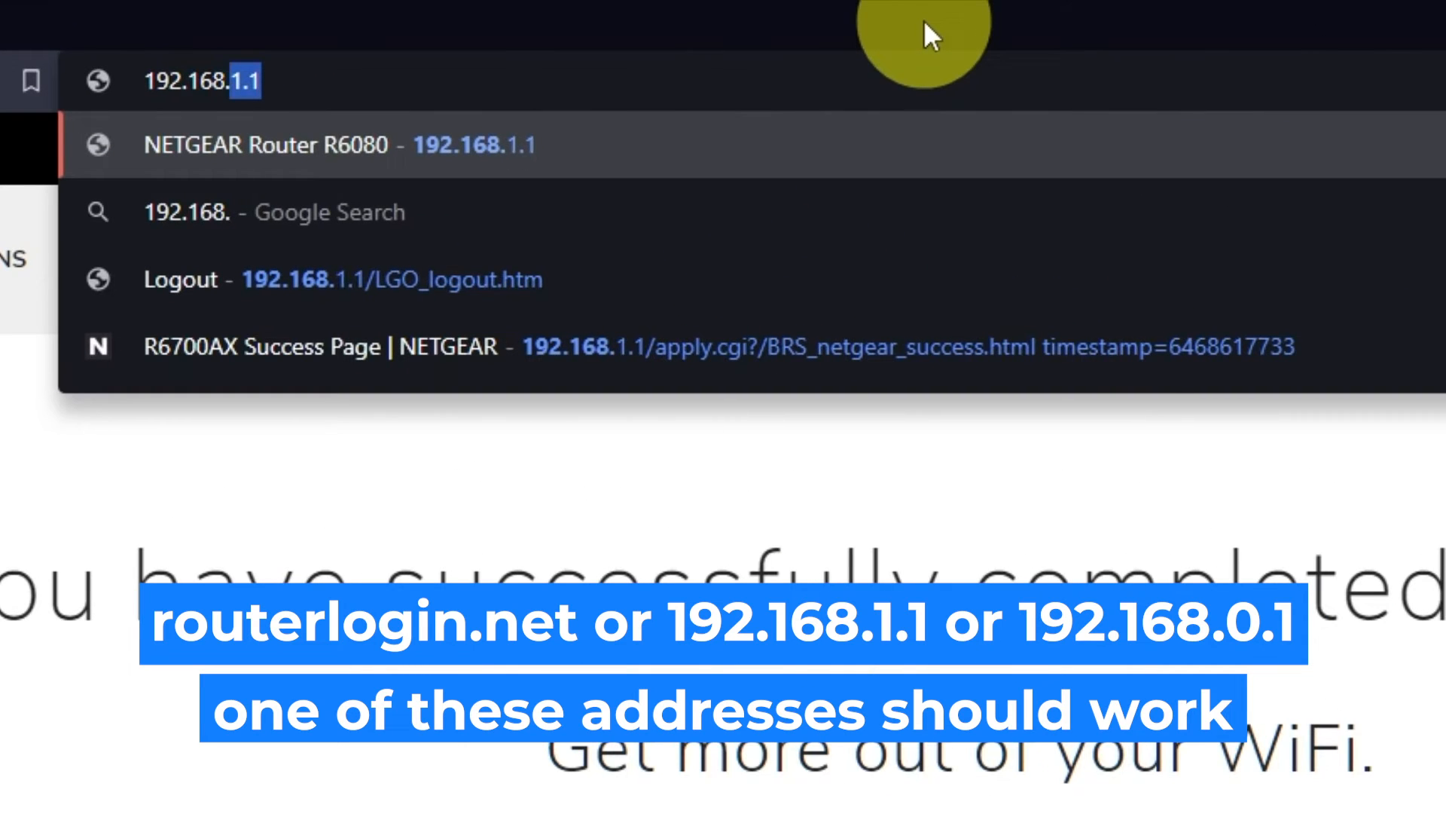
key("Return")
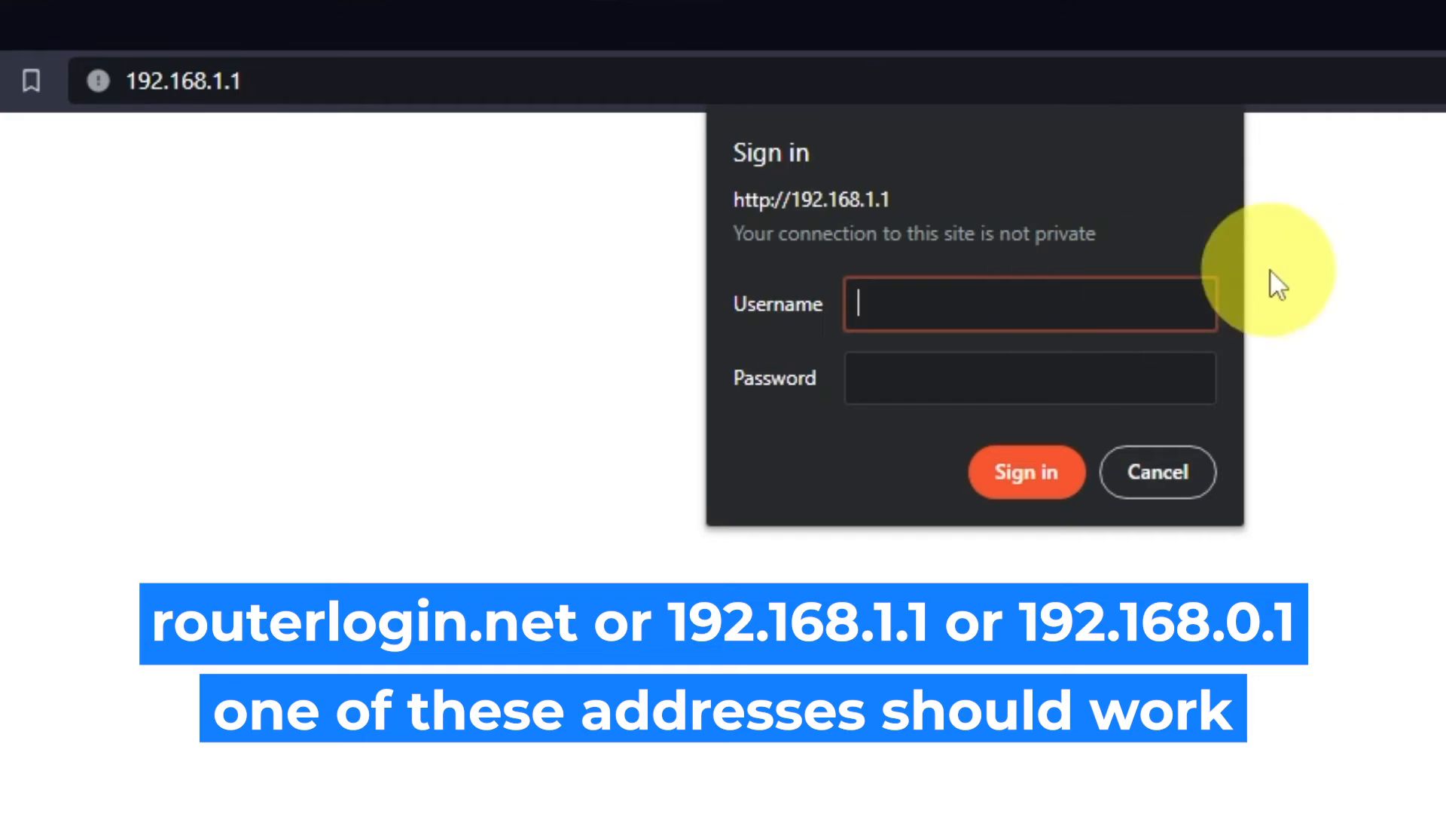
type("admin")
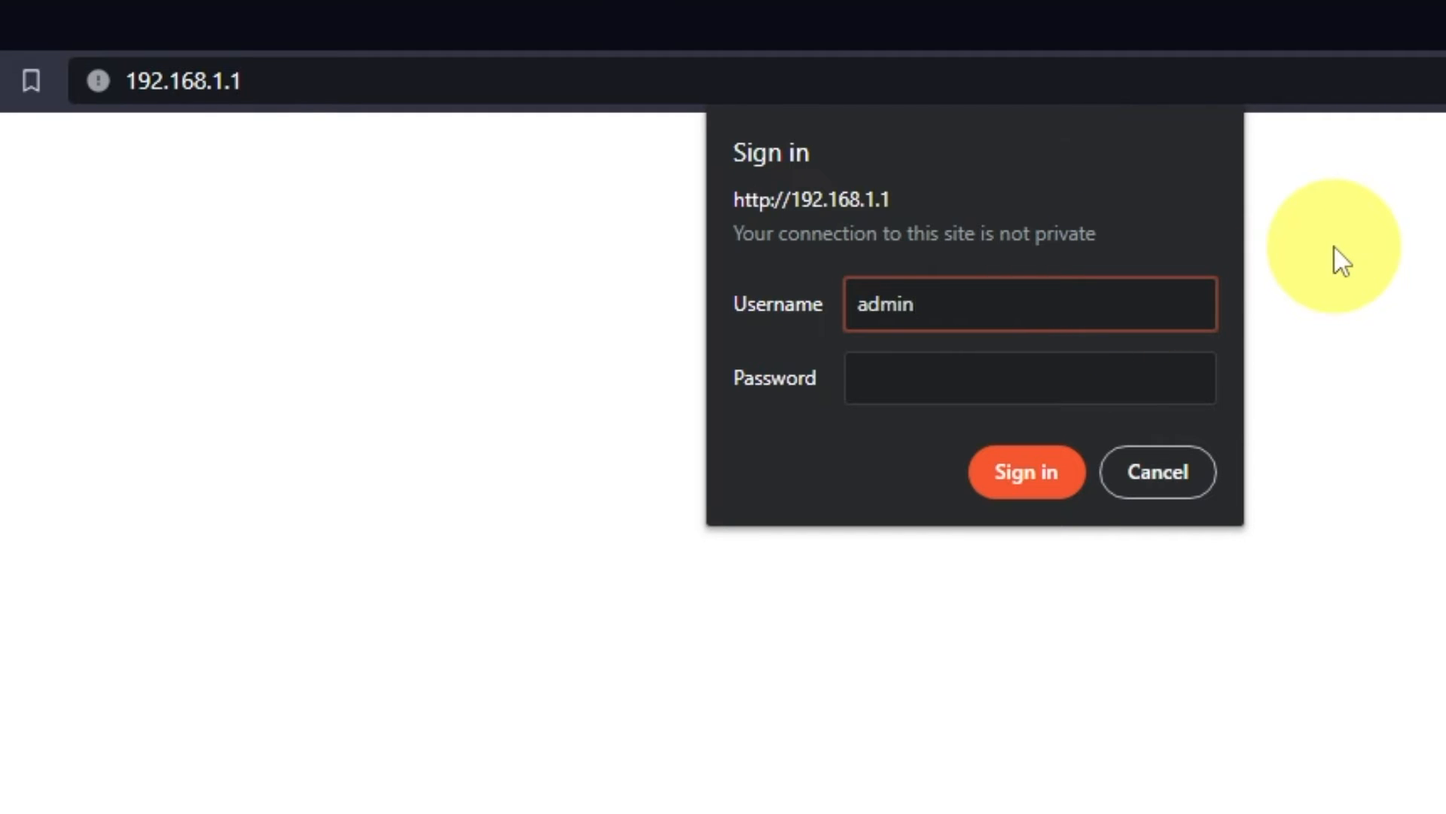
left_click(1169, 364)
type("•••••••••")
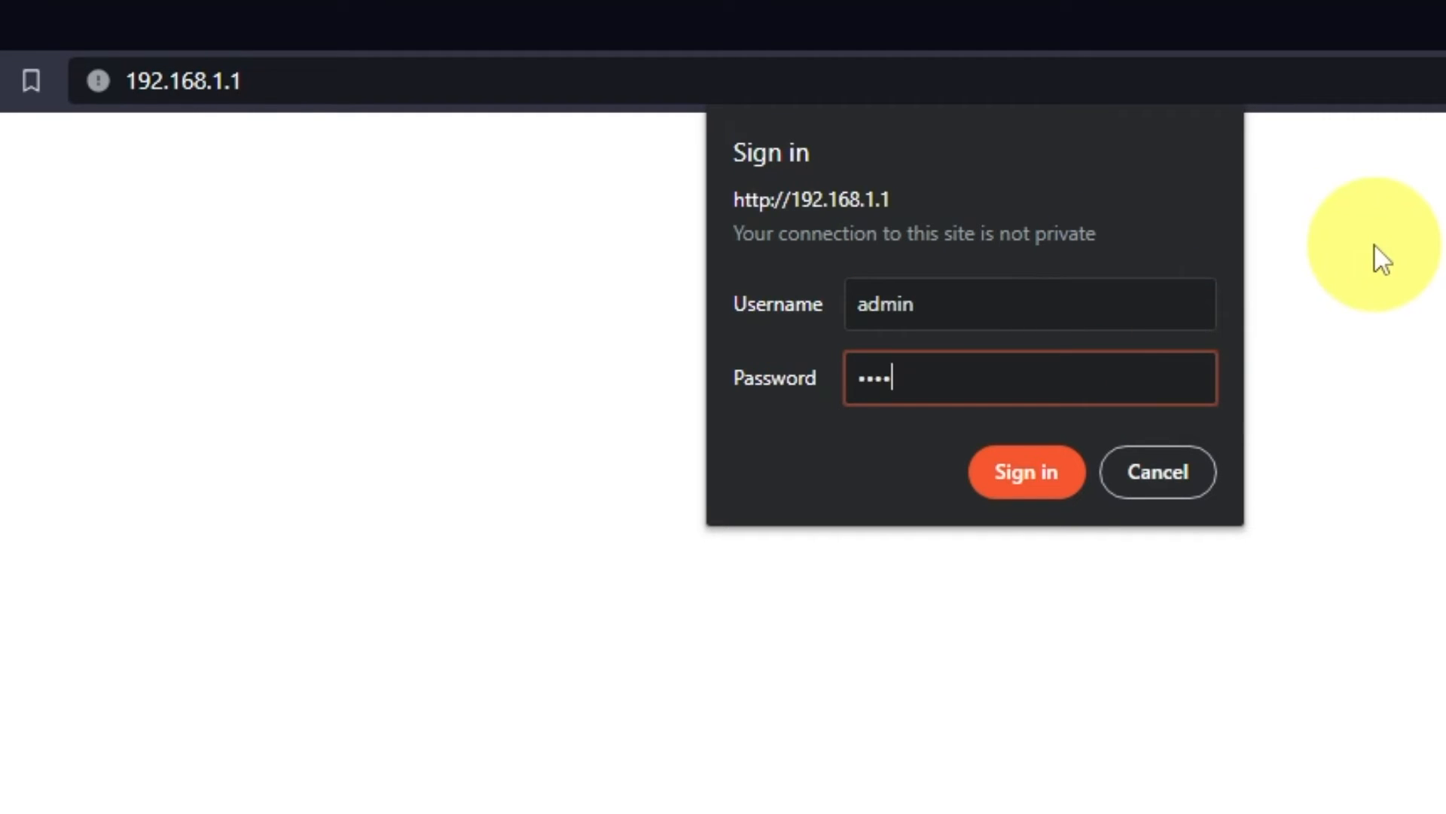
type("•")
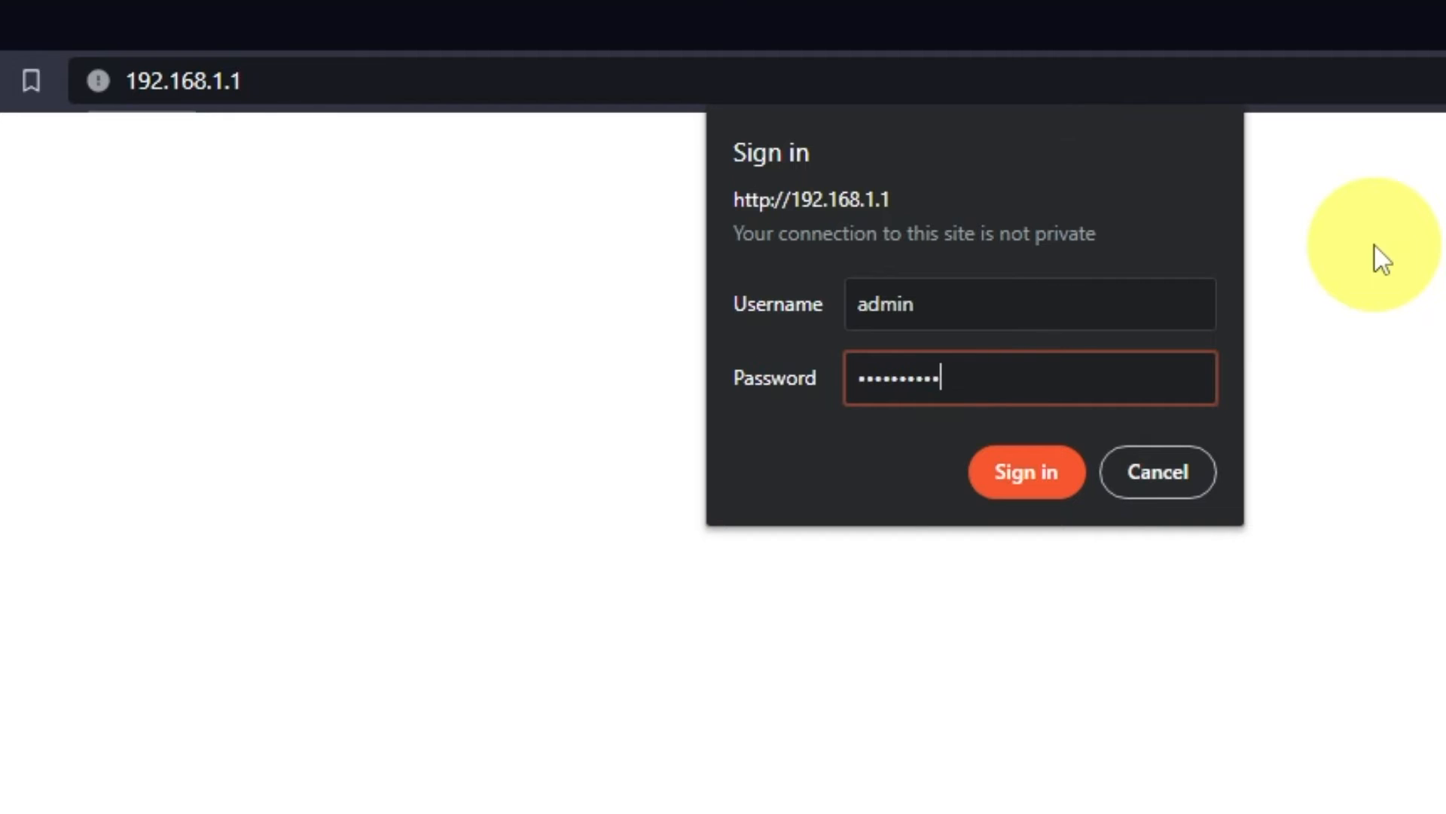
left_click(1067, 486)
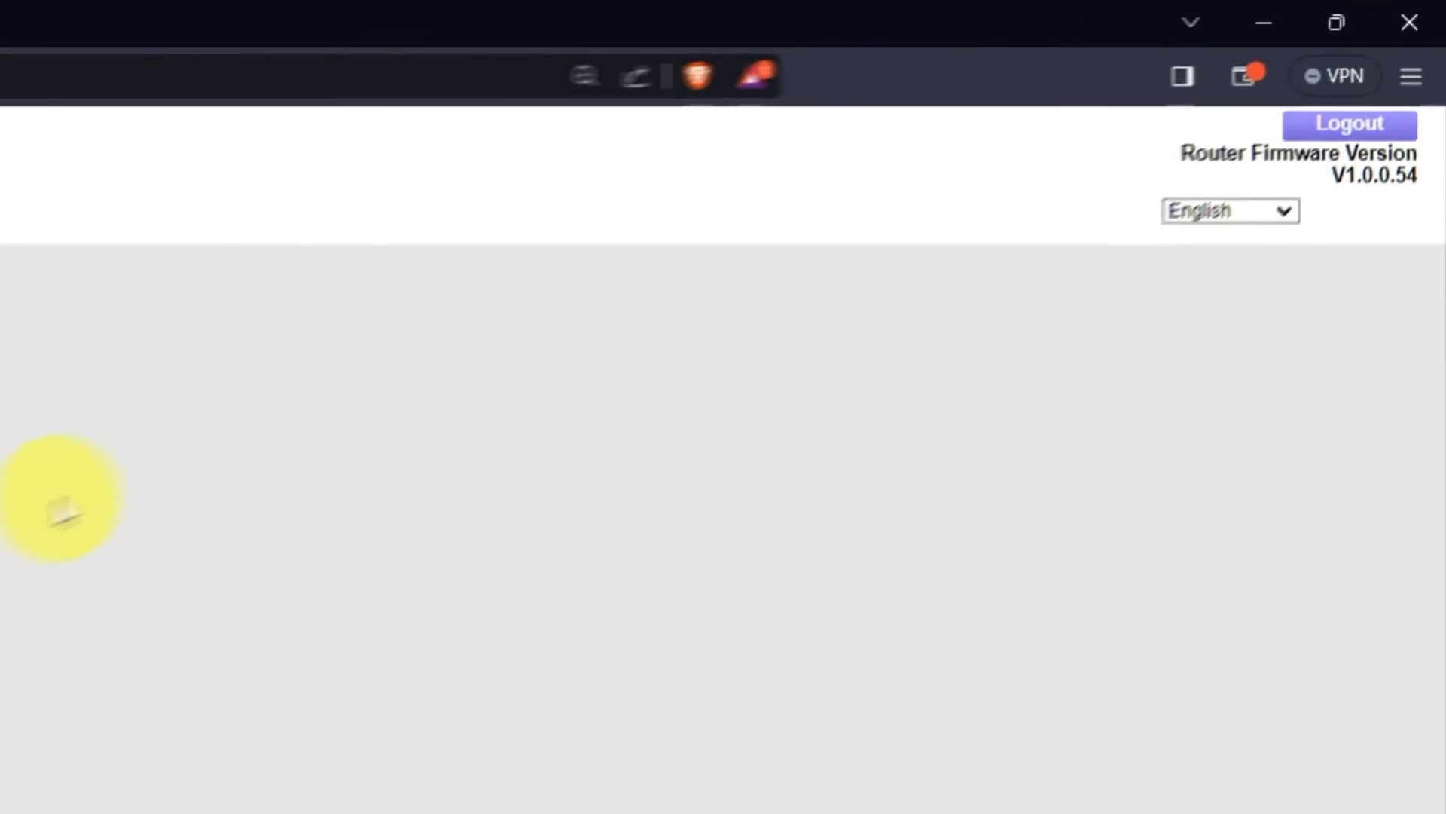
left_click(1279, 209)
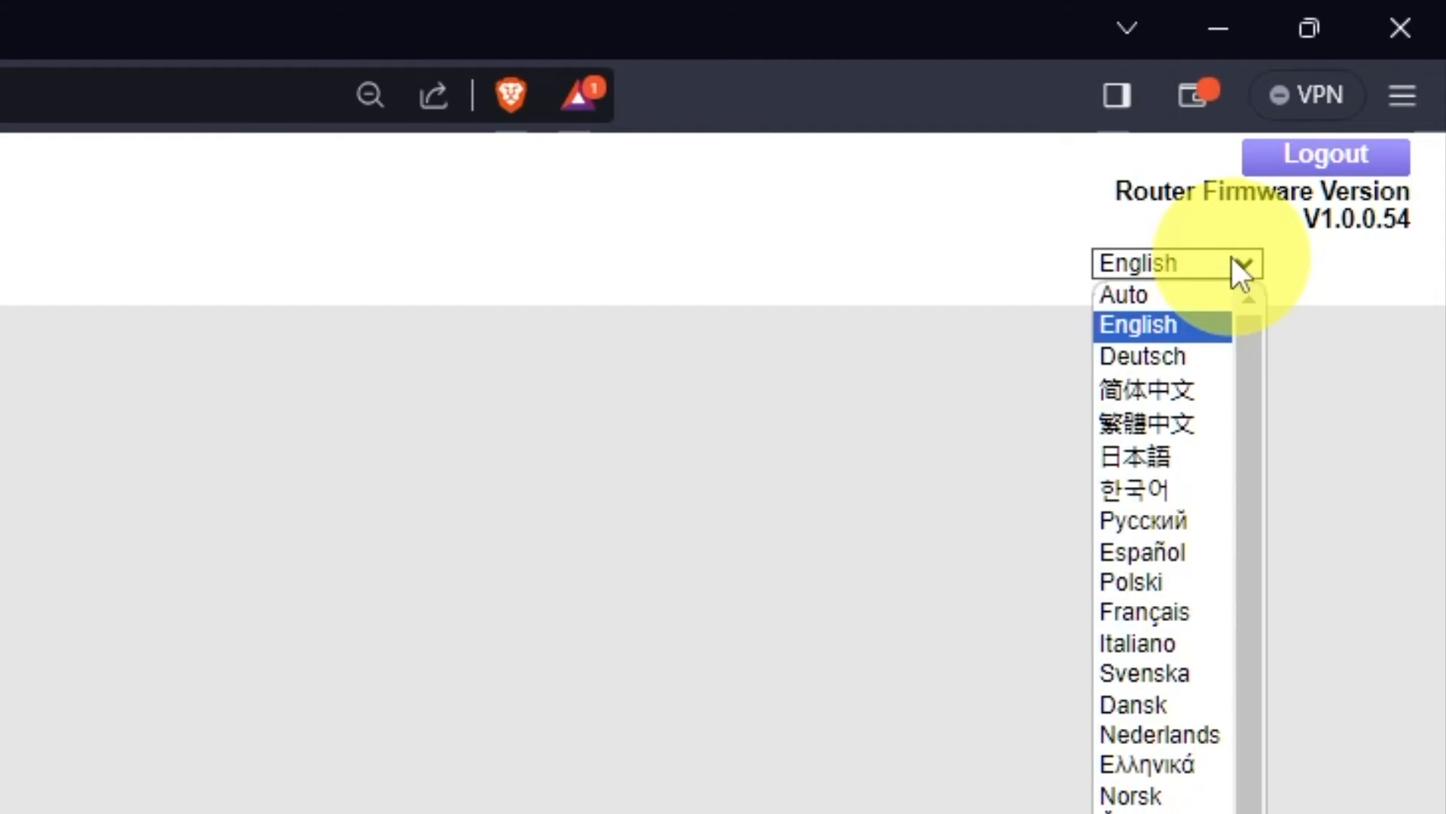
scroll(1166, 486, "down", 1)
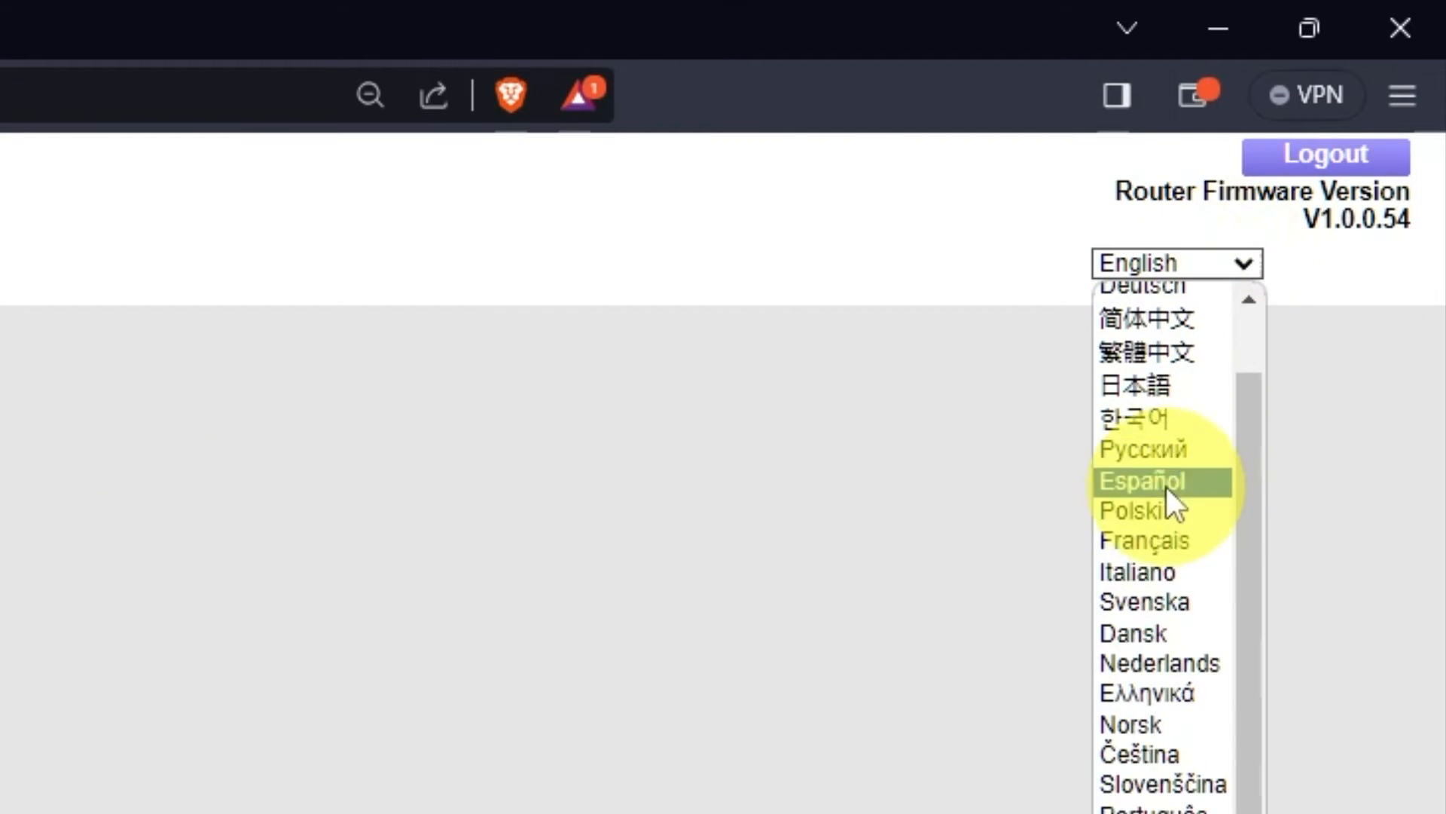
scroll(1160, 512, "up", 1)
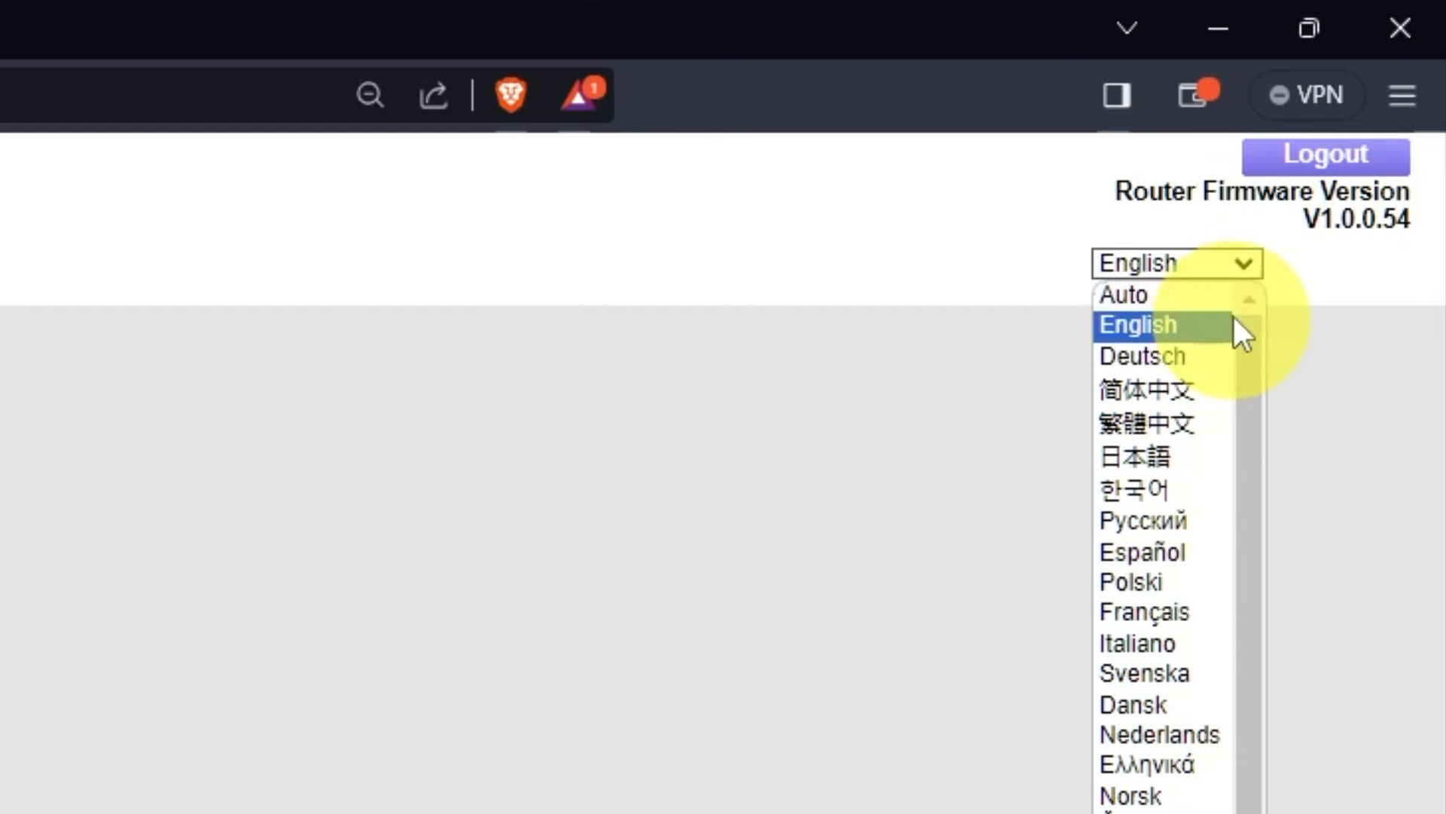
left_click(1251, 260)
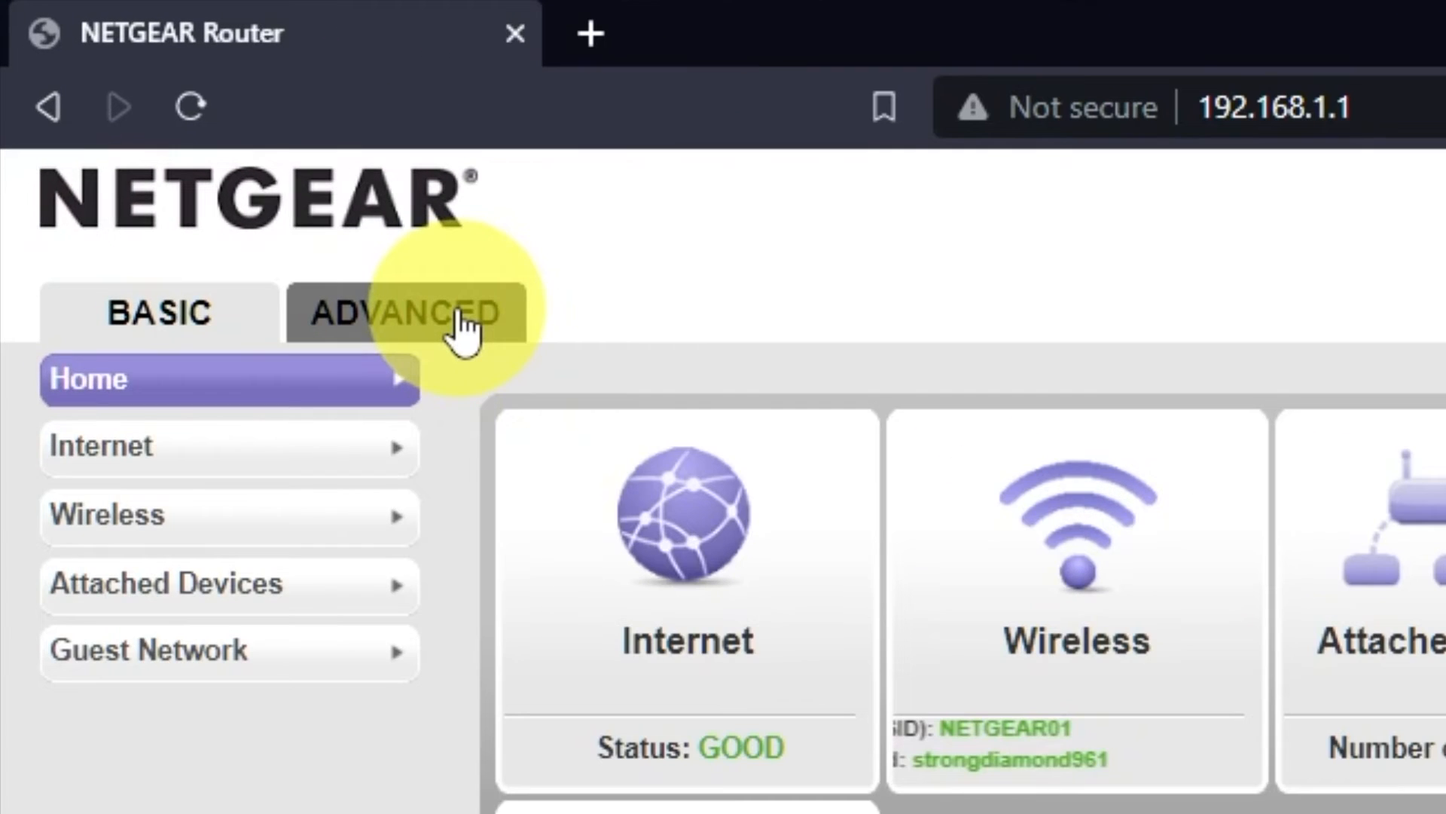
Run the advanced Setup Wizard with the option to configure the router yourself, and apply the Internet setup settings.
left_click(461, 324)
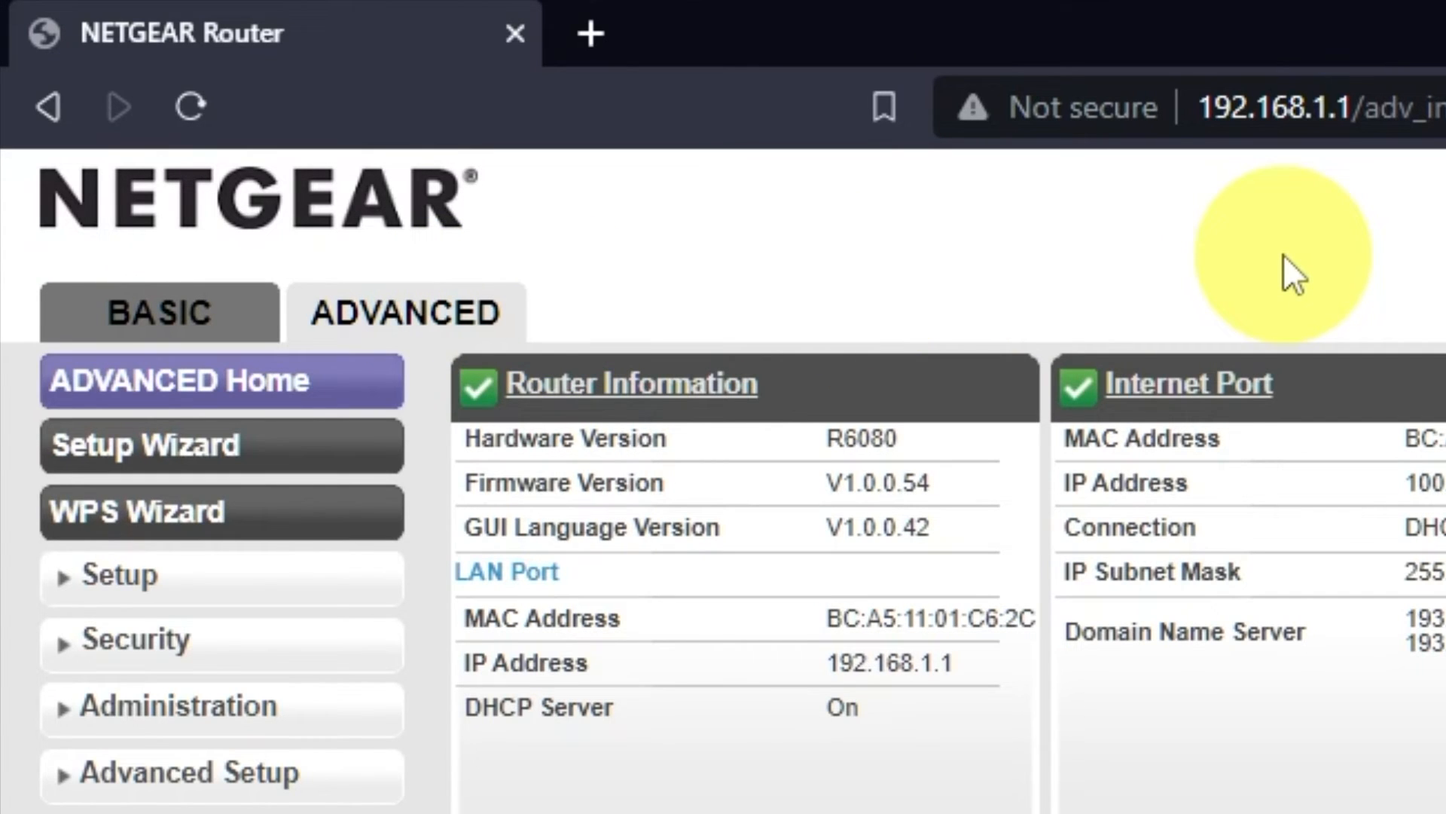
left_click(315, 450)
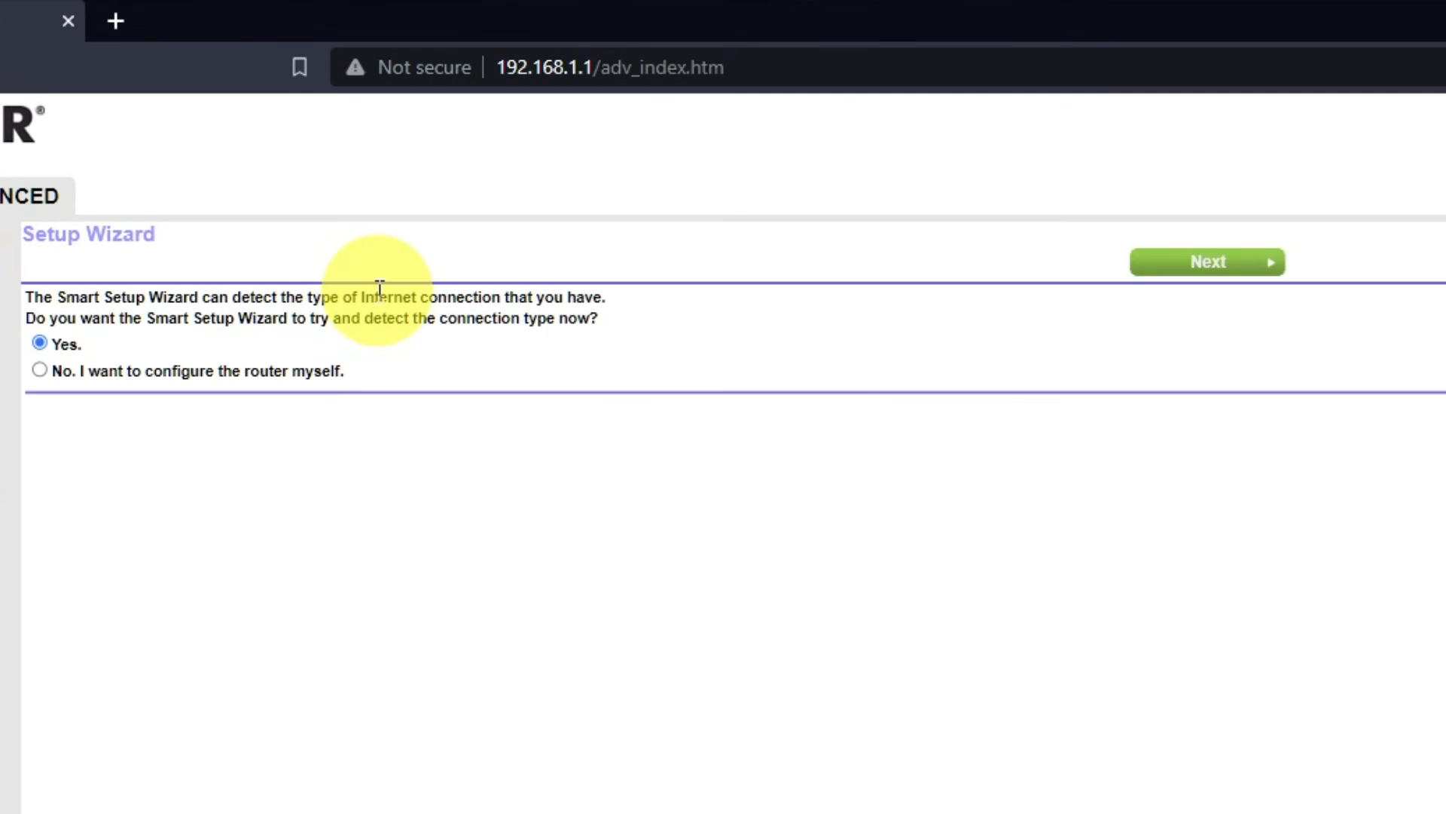
left_click(39, 369)
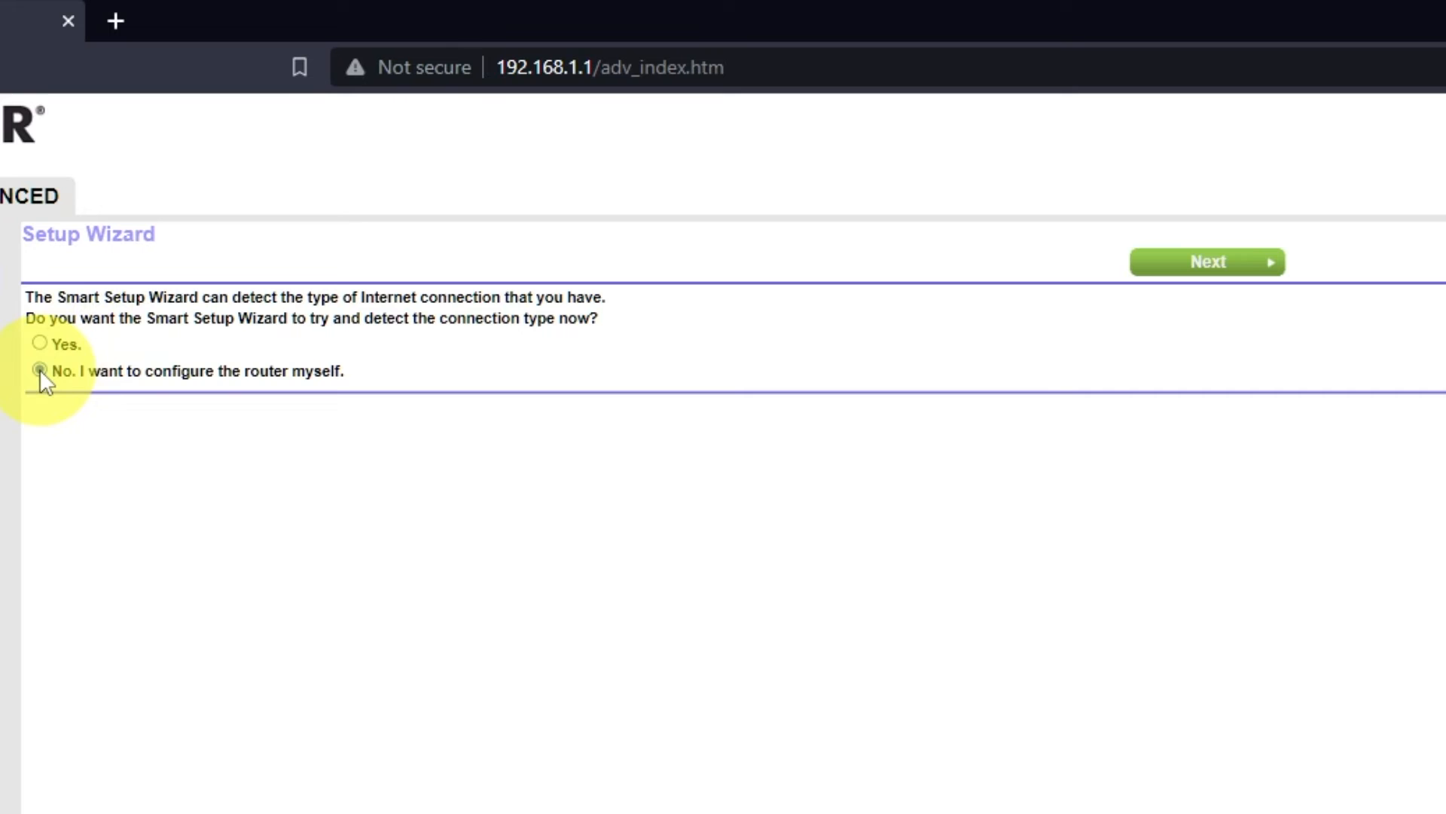
left_click(1232, 264)
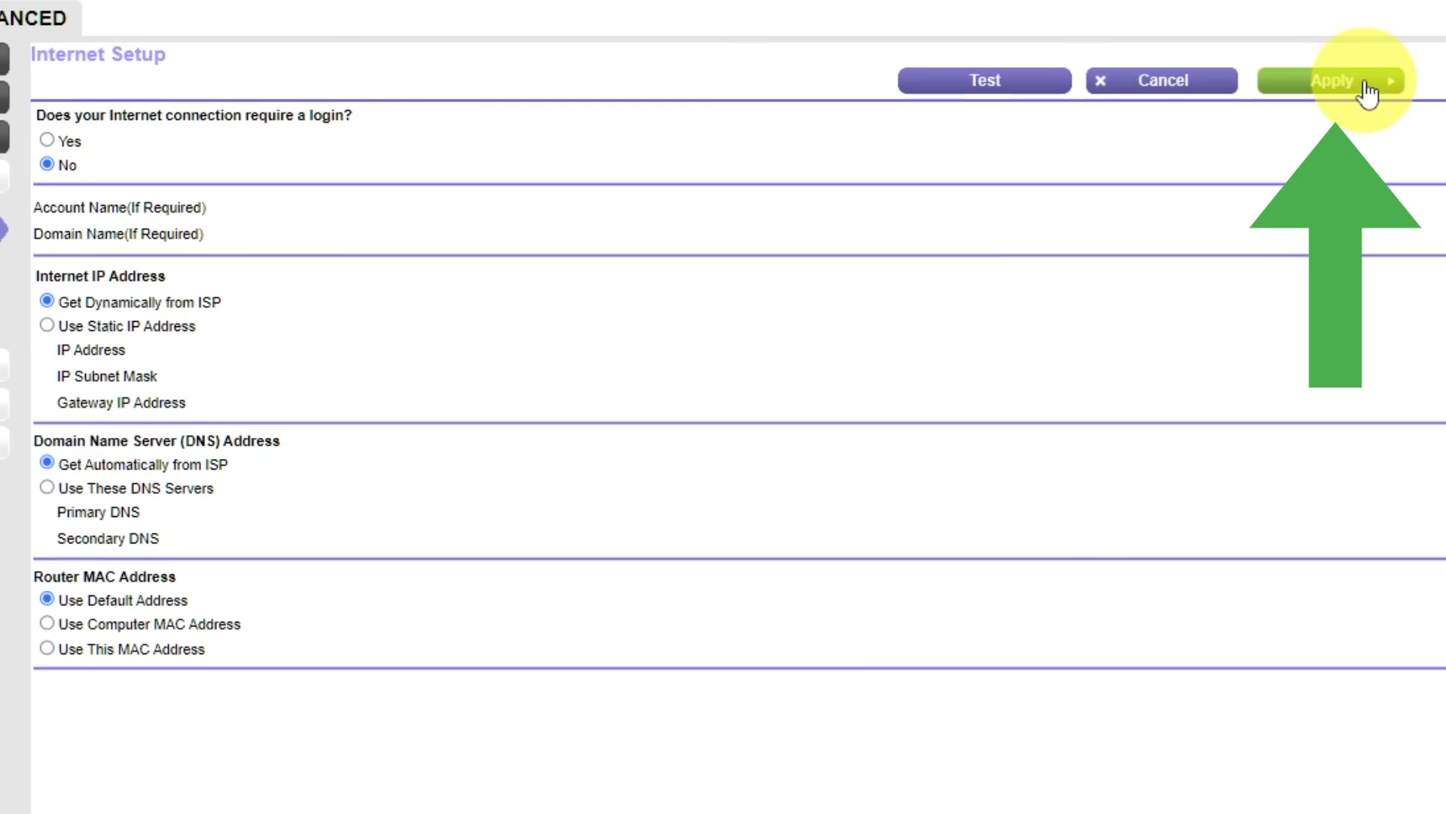
left_click(1367, 85)
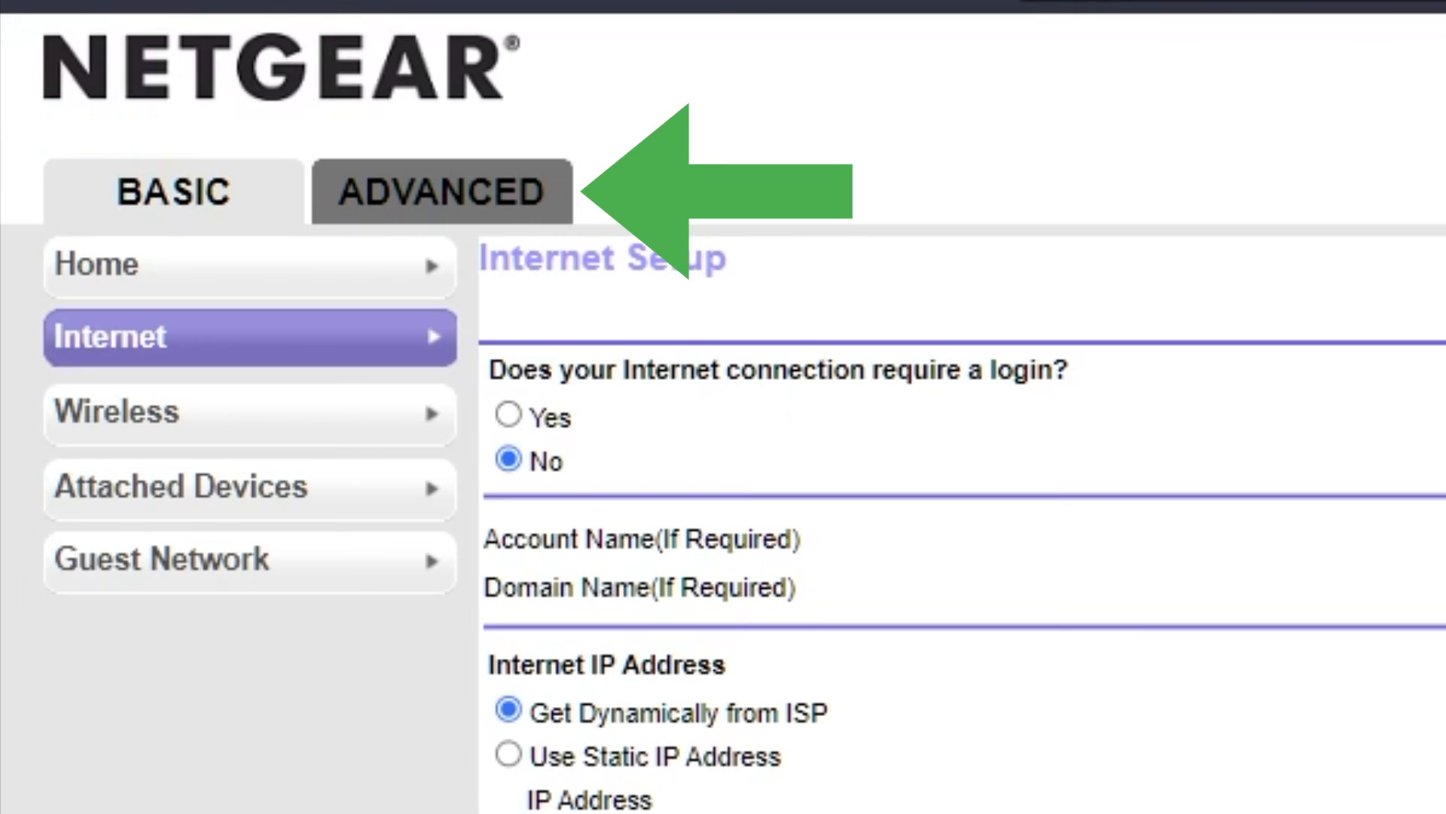
Reboot the router from the advanced home page's Router Information section, accepting the disruption of active network traffic.
left_click(444, 198)
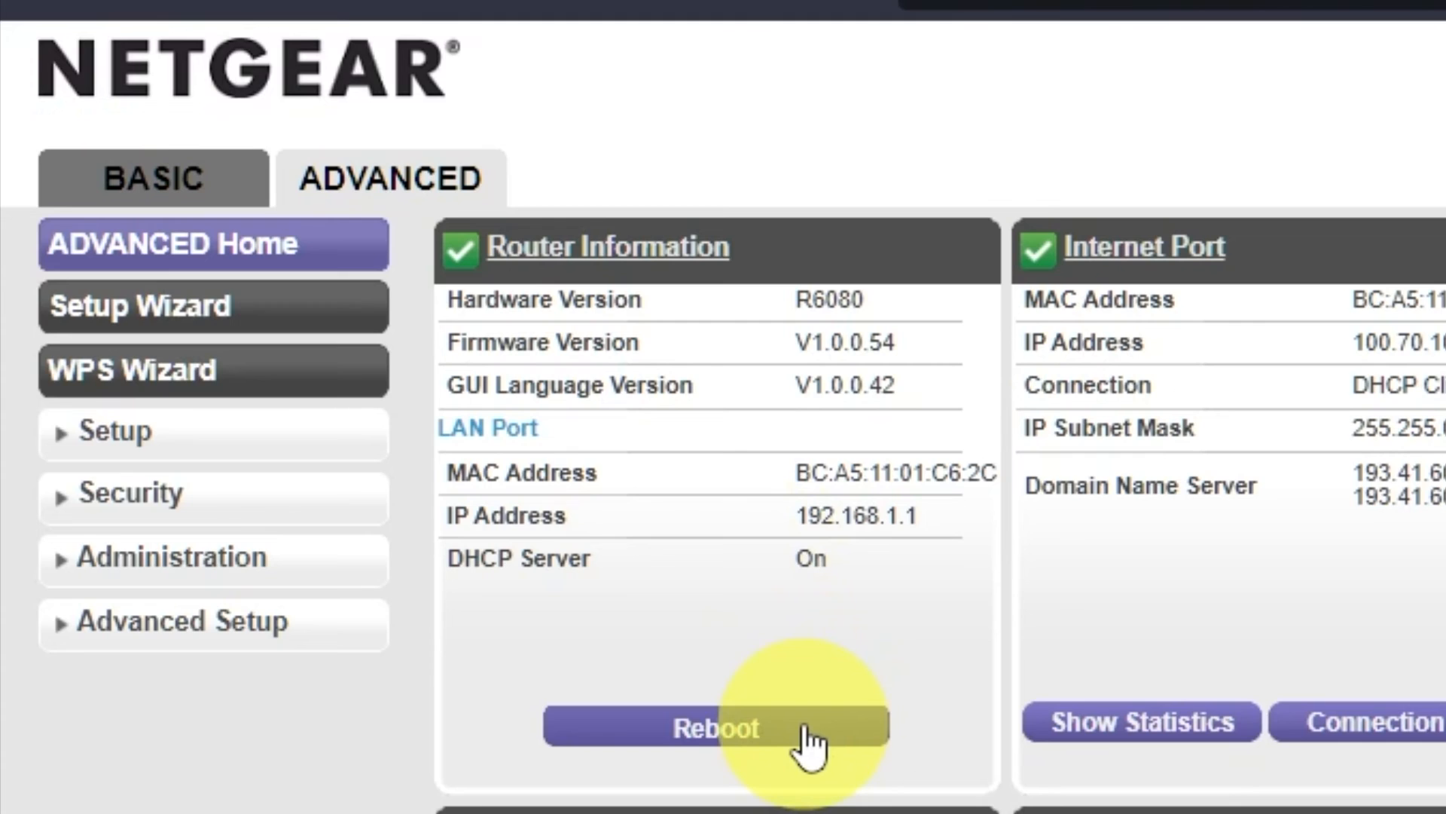
left_click(805, 730)
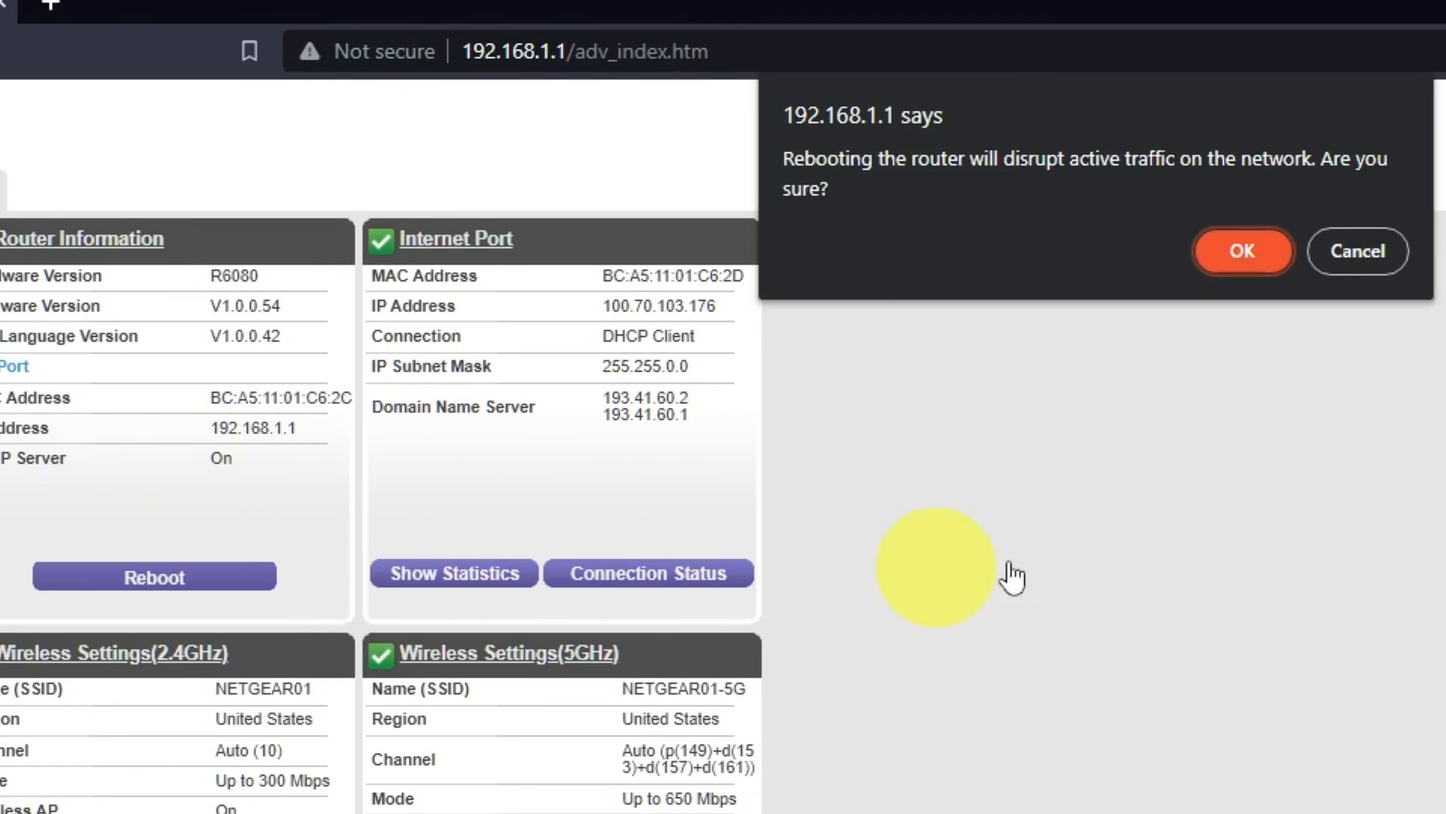
left_click(1262, 250)
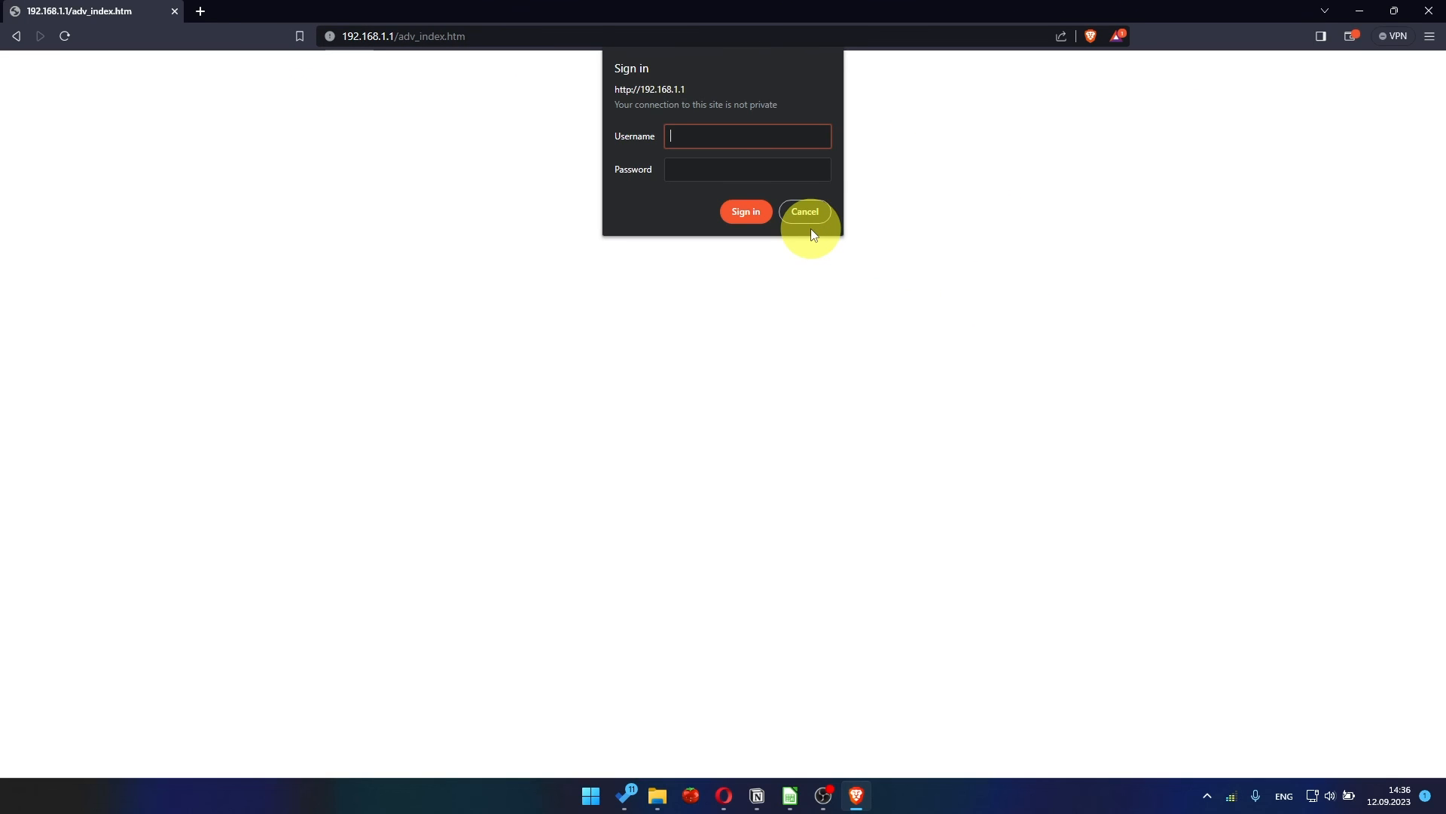
Search the web for "youtube" in a new browser tab to test the Internet connection.
left_click(200, 11)
left_click(418, 33)
type("you")
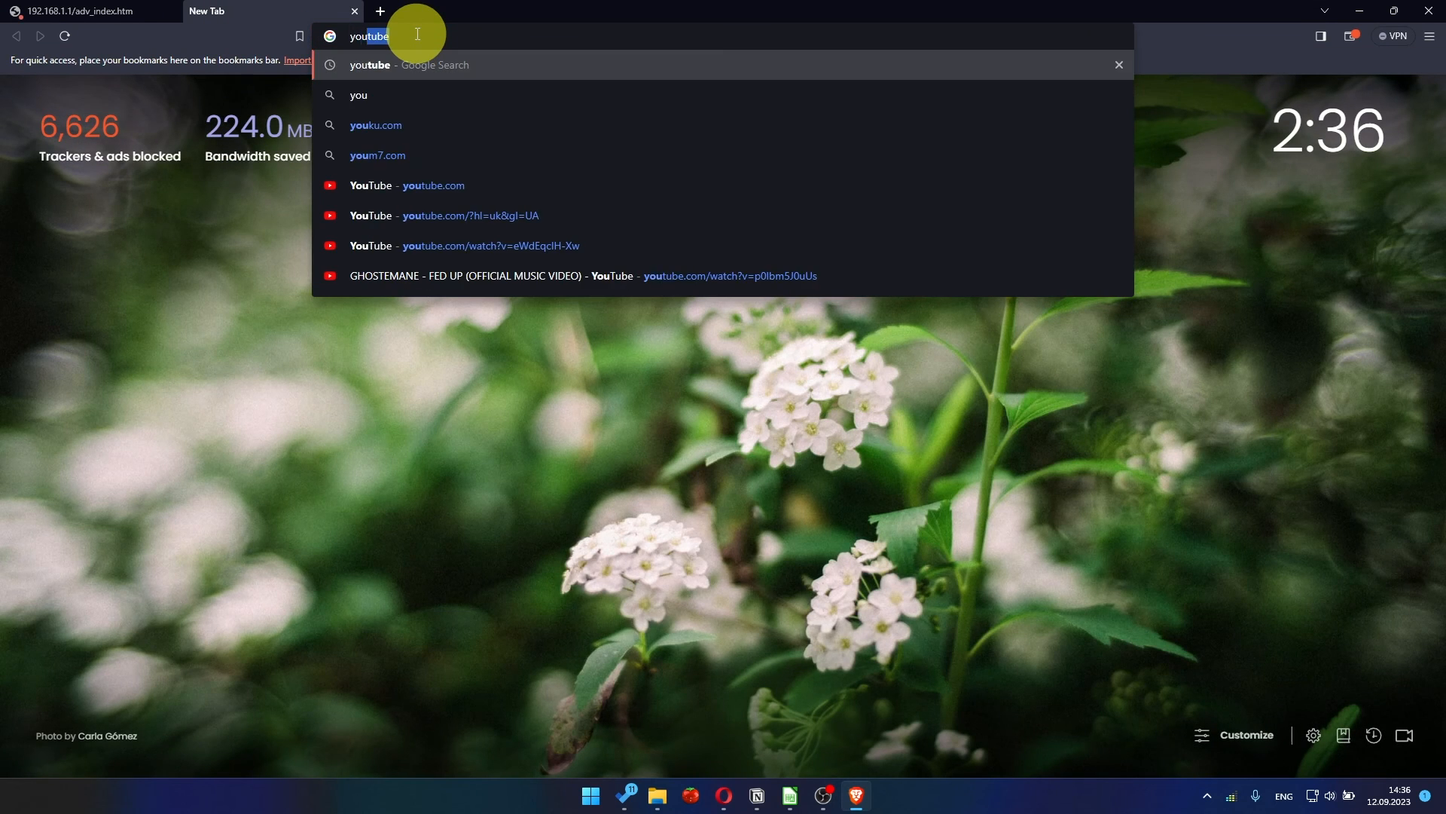
key("Return")
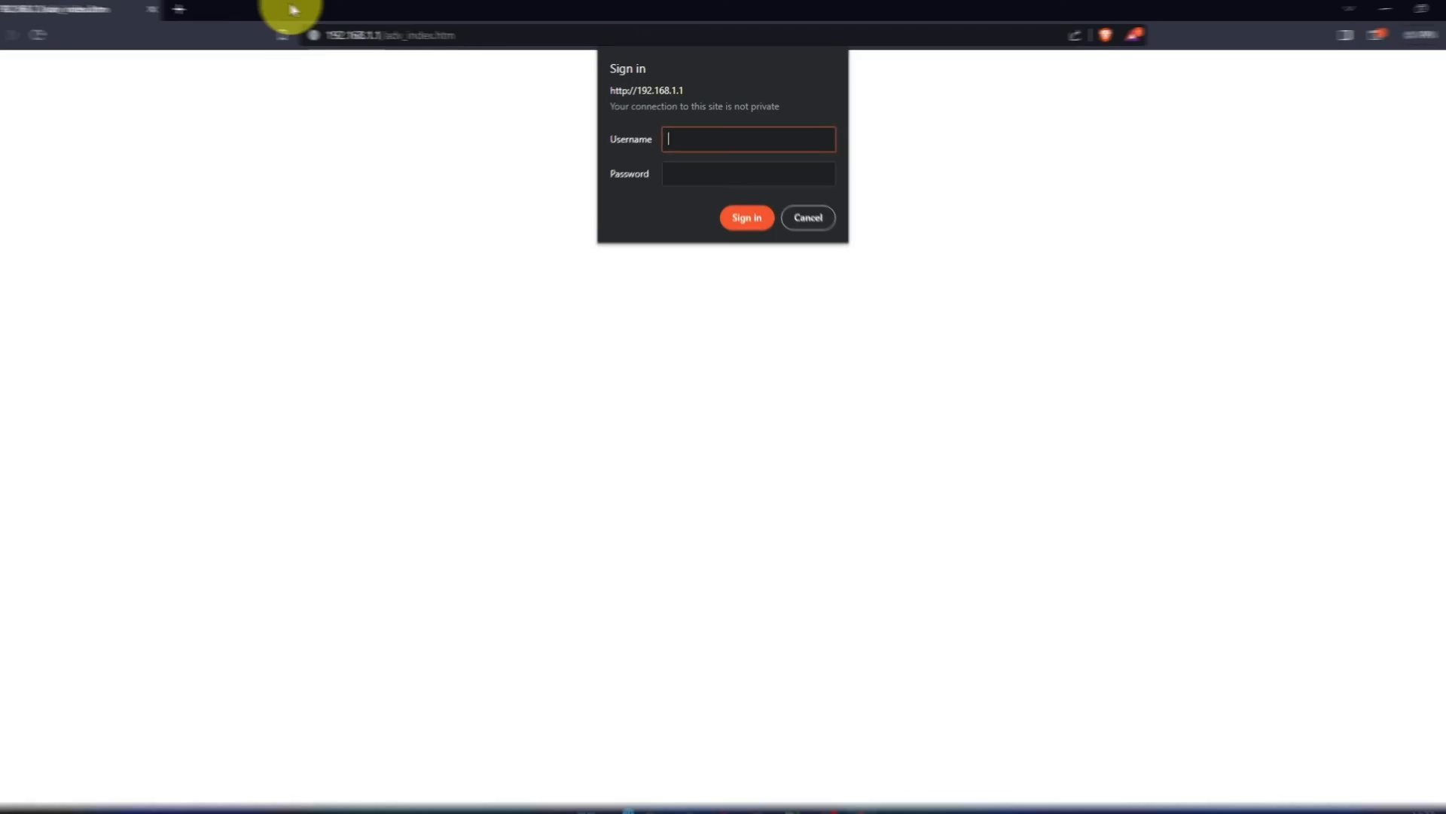
Sign in to the router at 192.168.1.1 as admin with the admin account password.
type("admin")
key("Tab")
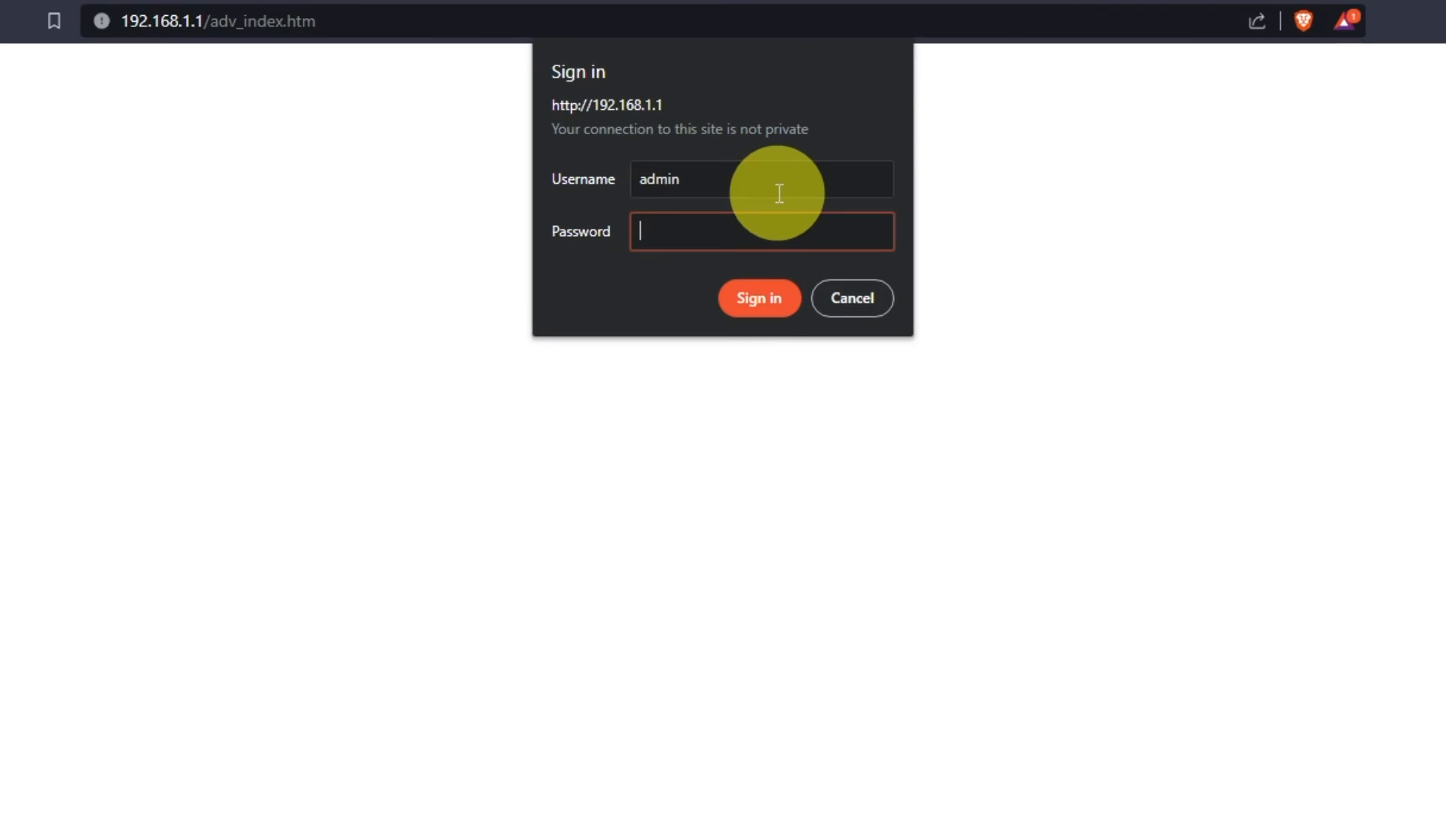
type("**********")
left_click(761, 297)
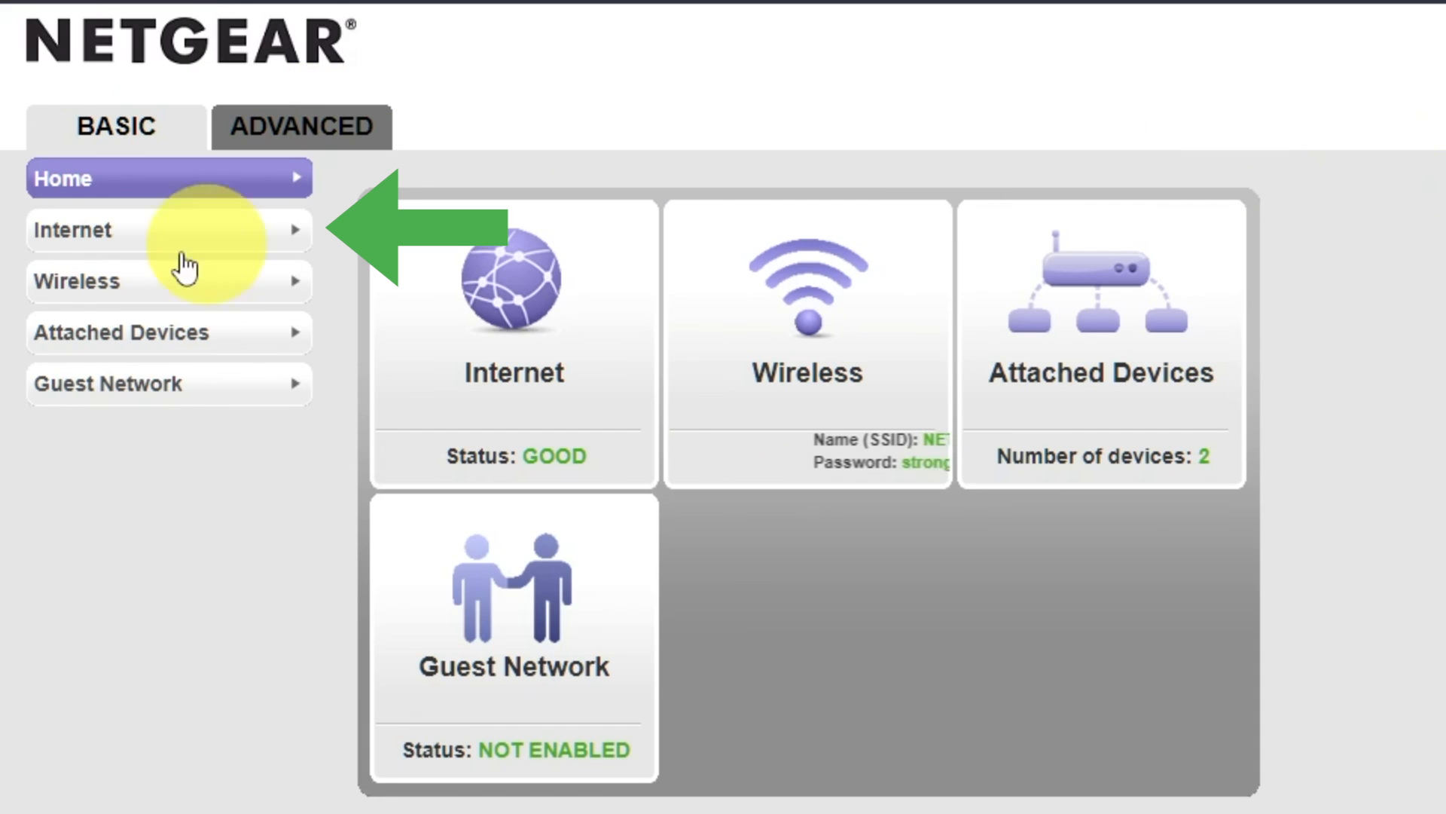
Apply the settings on the basic Internet Setup page and reboot the router from the advanced home page.
left_click(145, 239)
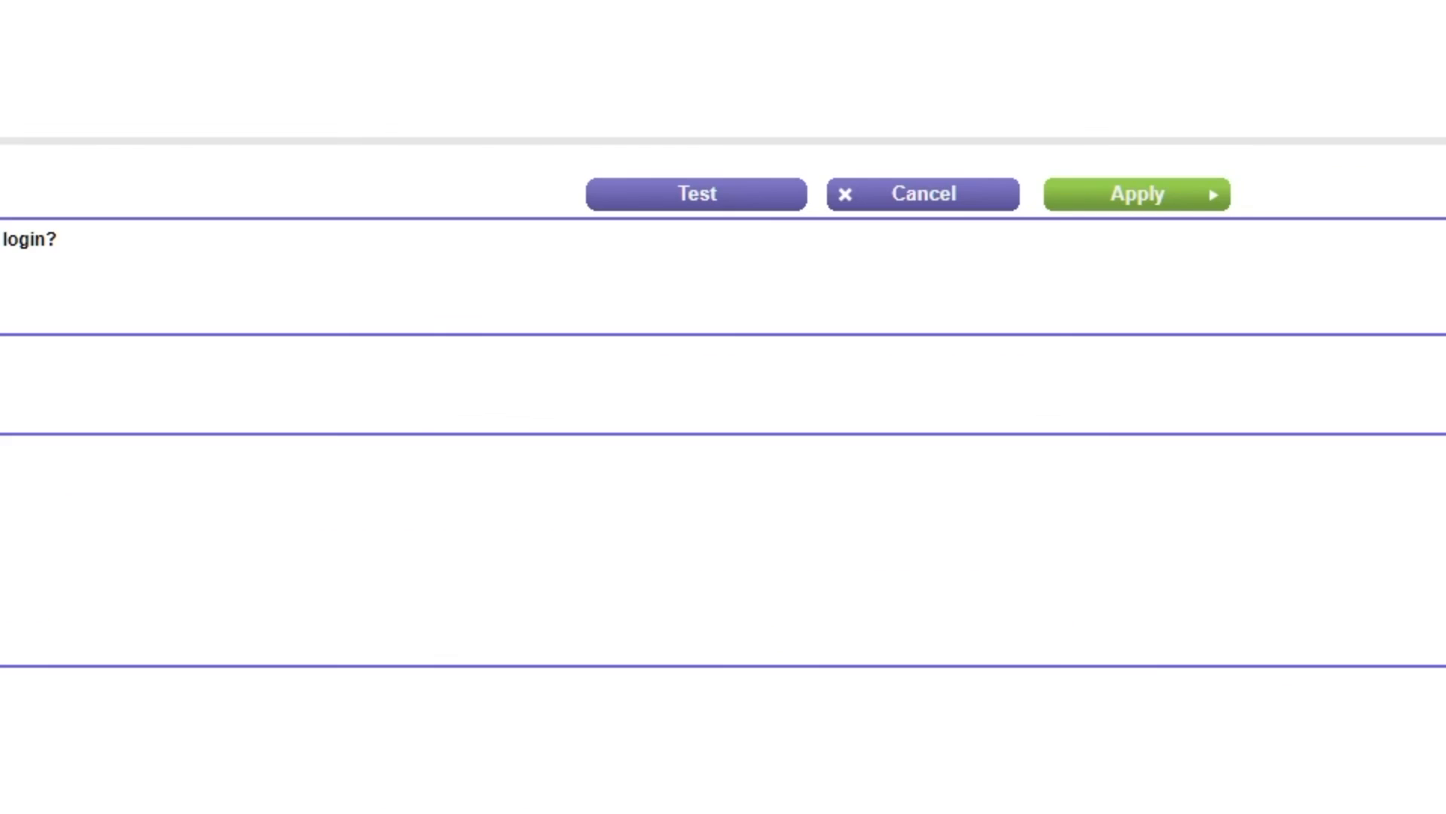
left_click(1197, 197)
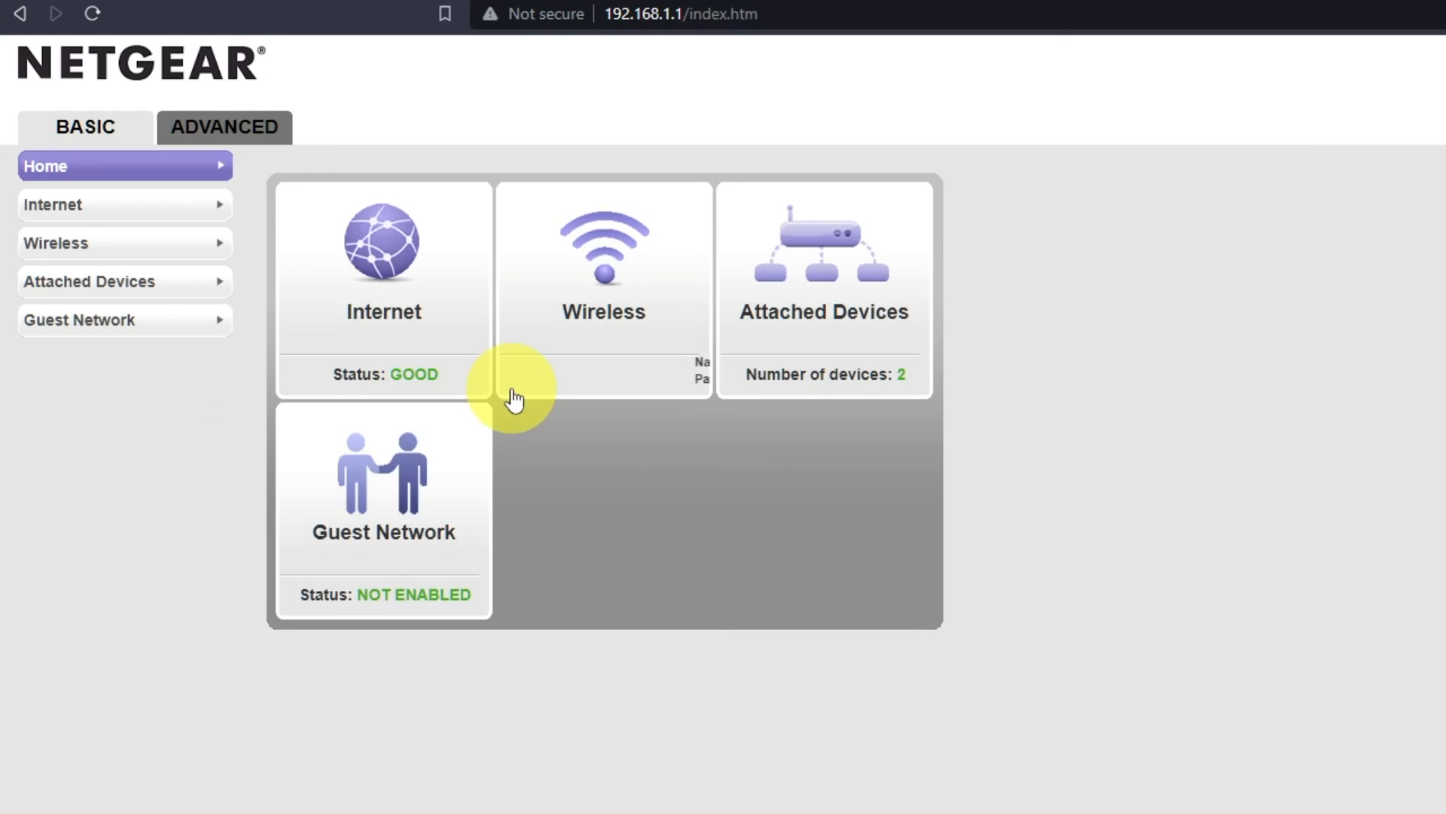
left_click(259, 141)
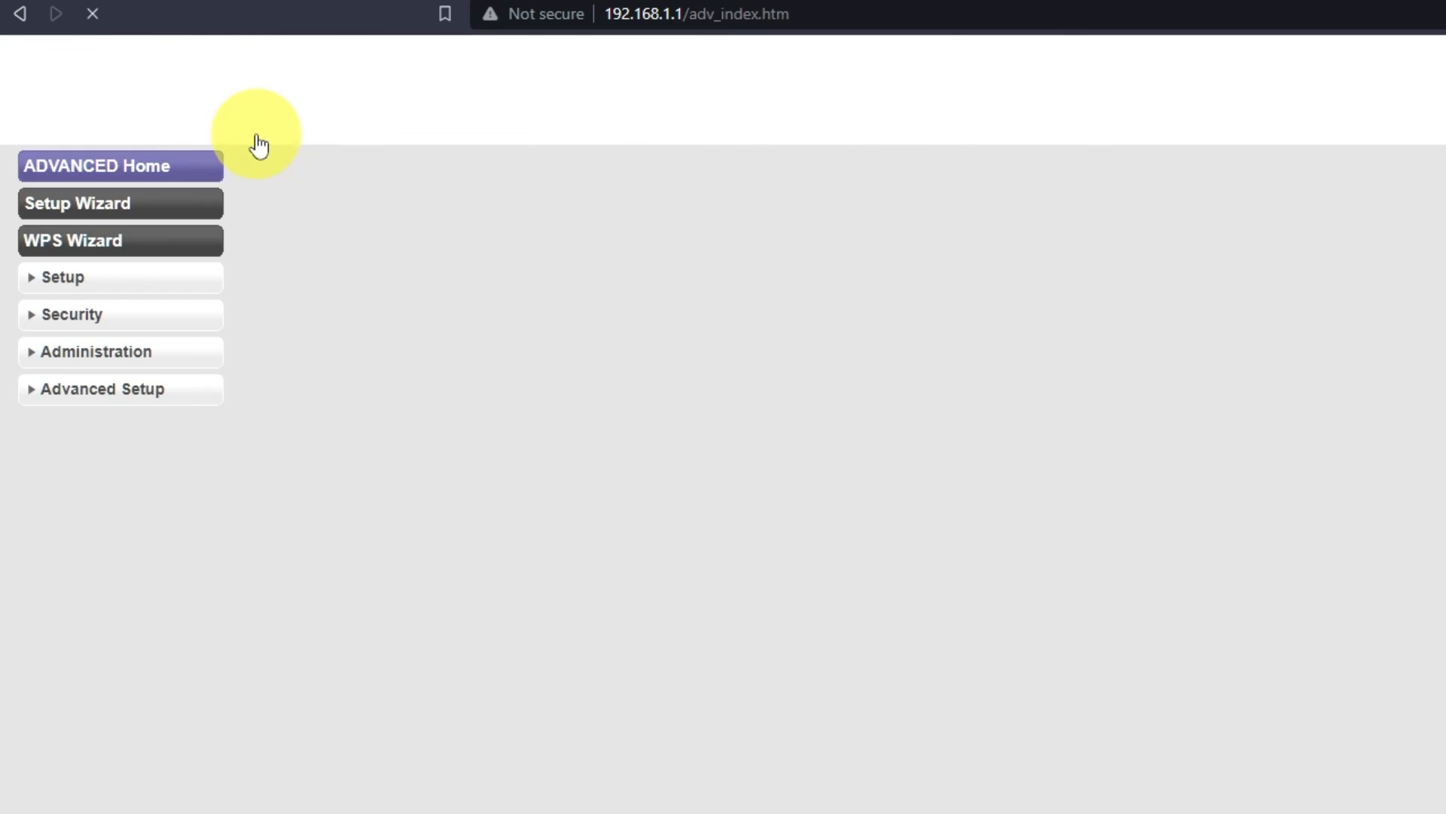
left_click(420, 446)
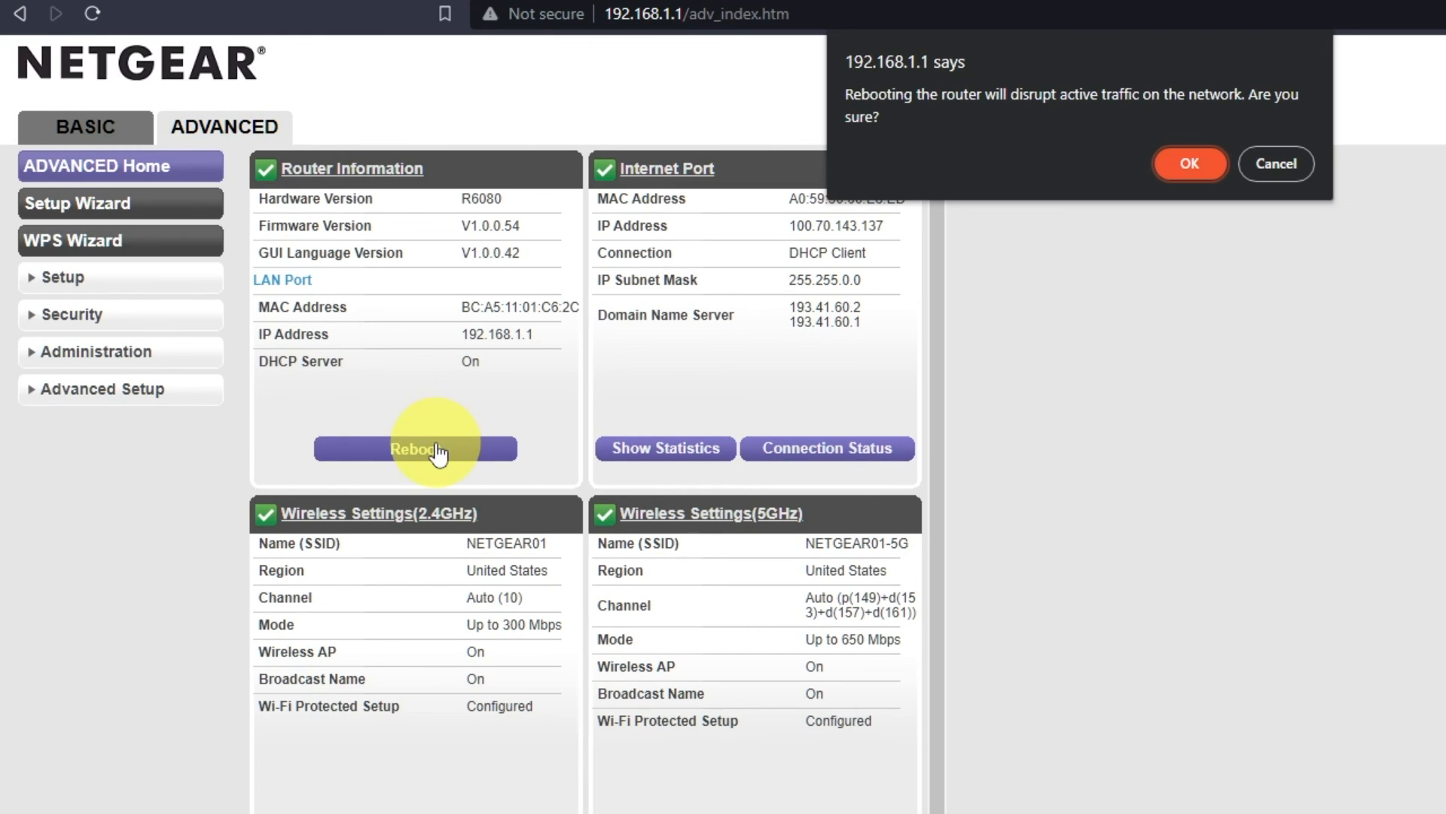
left_click(1191, 164)
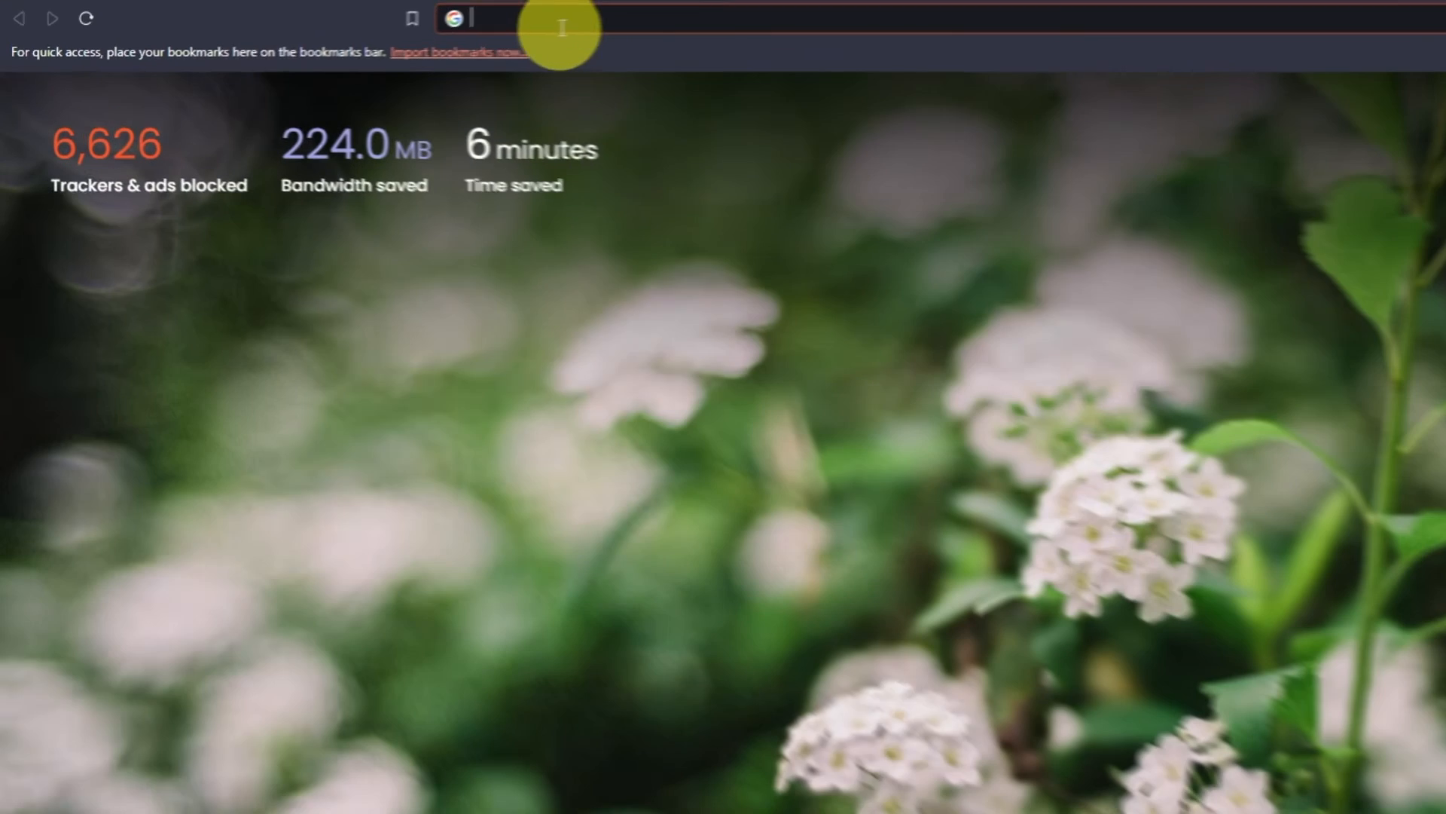
Check the Internet connection after the reboot by searching the web for "youtube" again.
left_click(446, 31)
type("youtube")
key("Return")
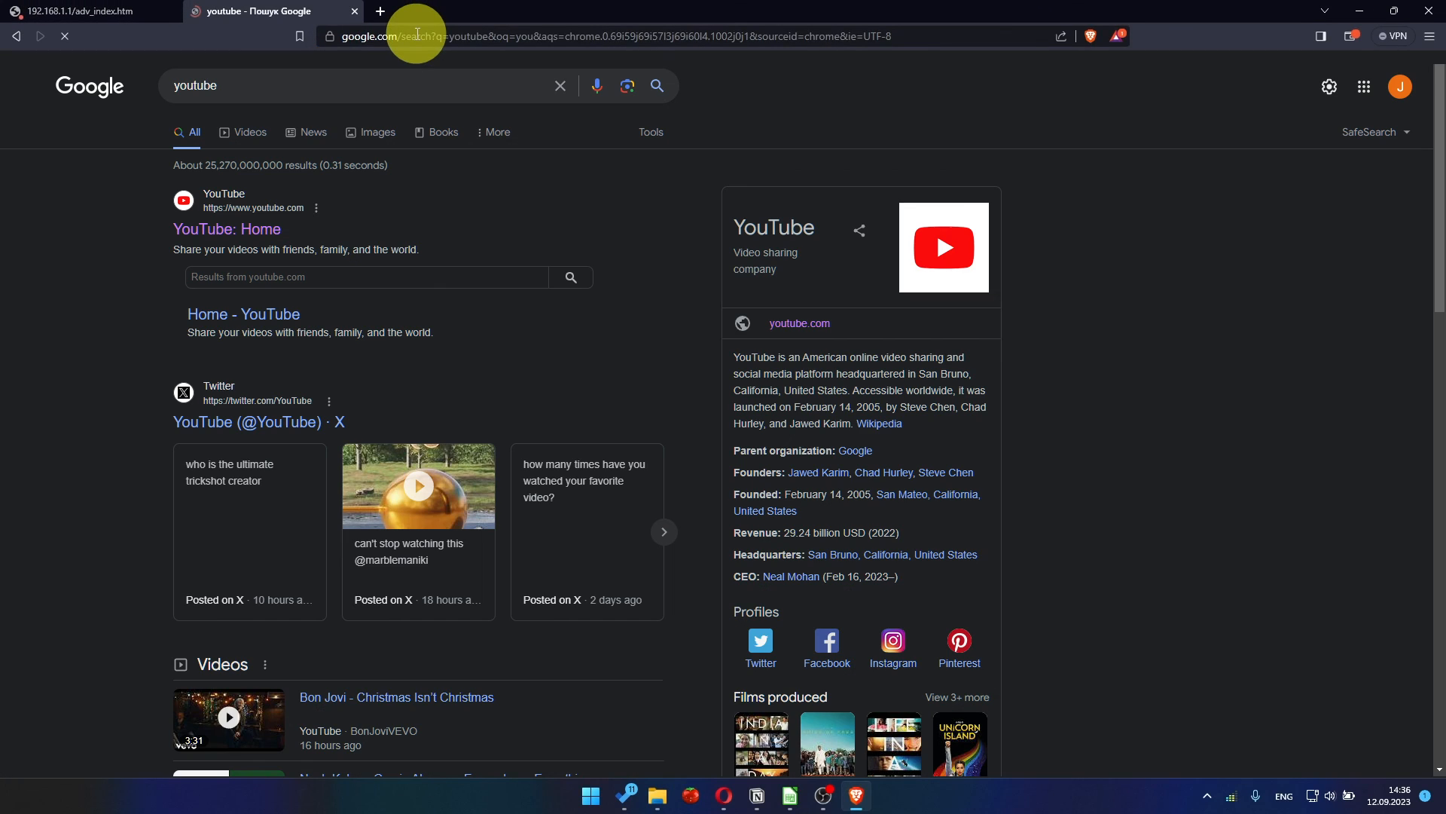